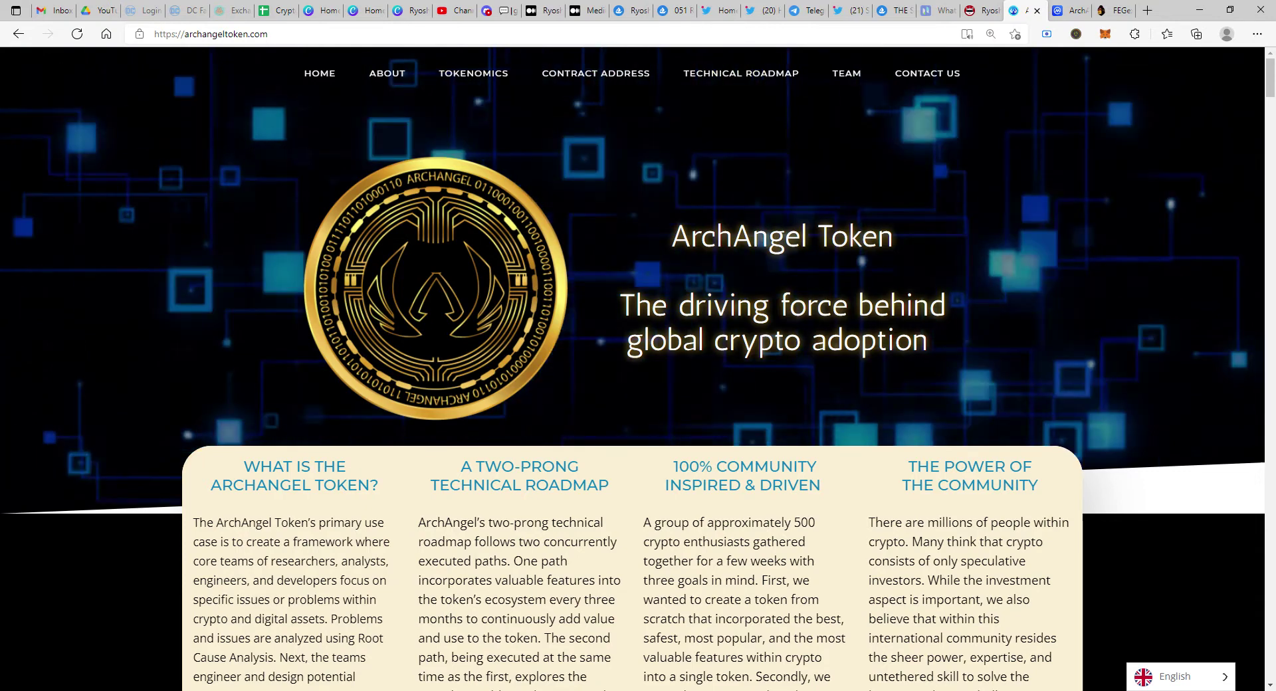
Step: Move from the ArchAngel homepage to CoinMarketCap's ArchAngel Token markets page listing ARCHA pairs
scroll(1077, 507, "down", 3)
scroll(1077, 506, "up", 3)
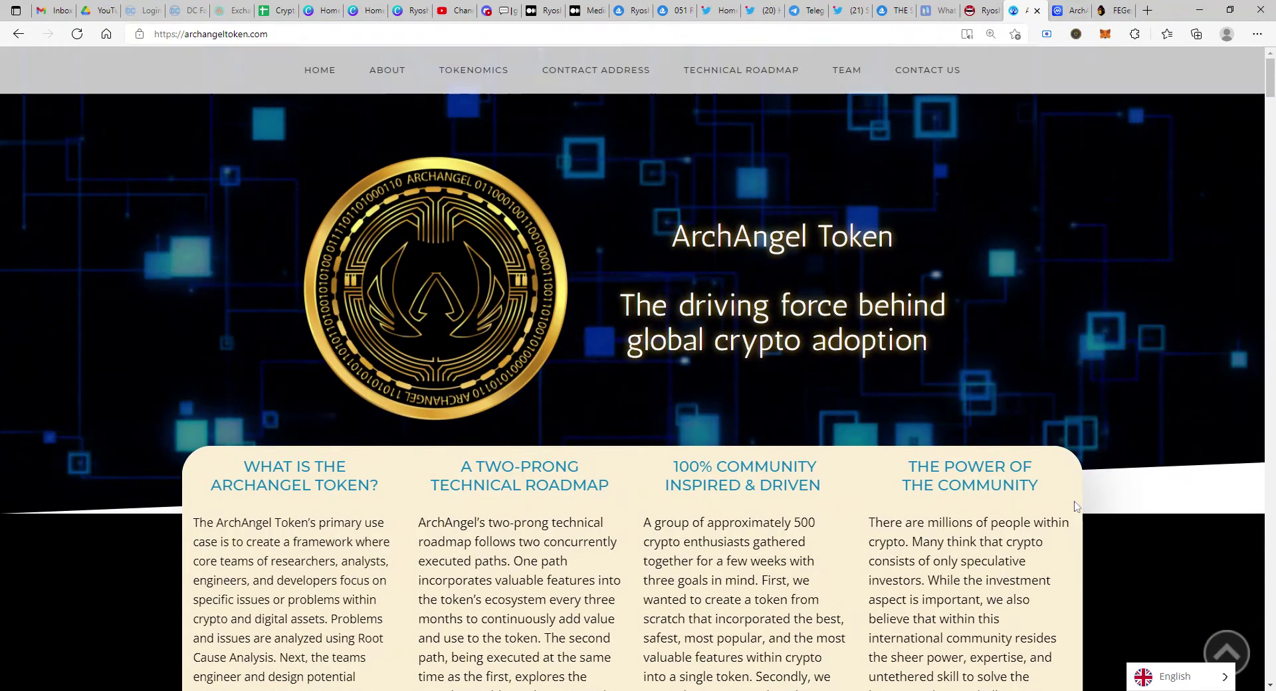
left_click(1063, 11)
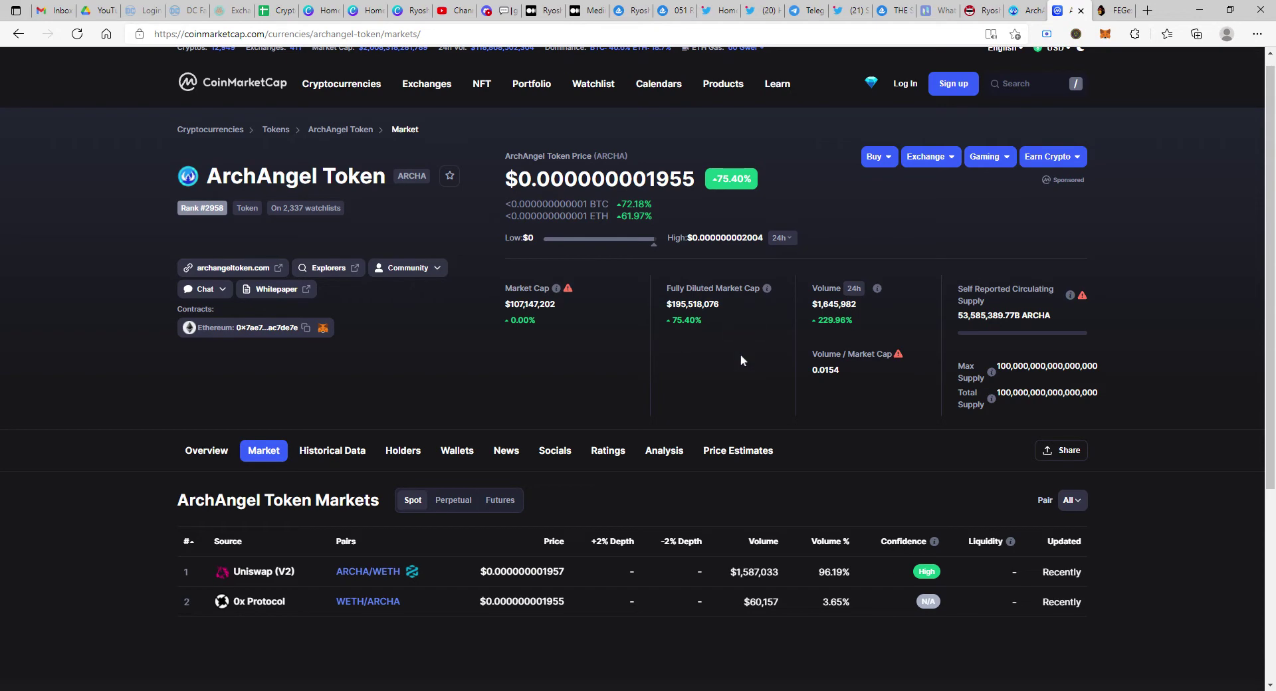
Step: Show ArchAngel Token's Holders statistics: 2,581 total addresses, top 10 holders at 71.9%
scroll(741, 359, "up", 1)
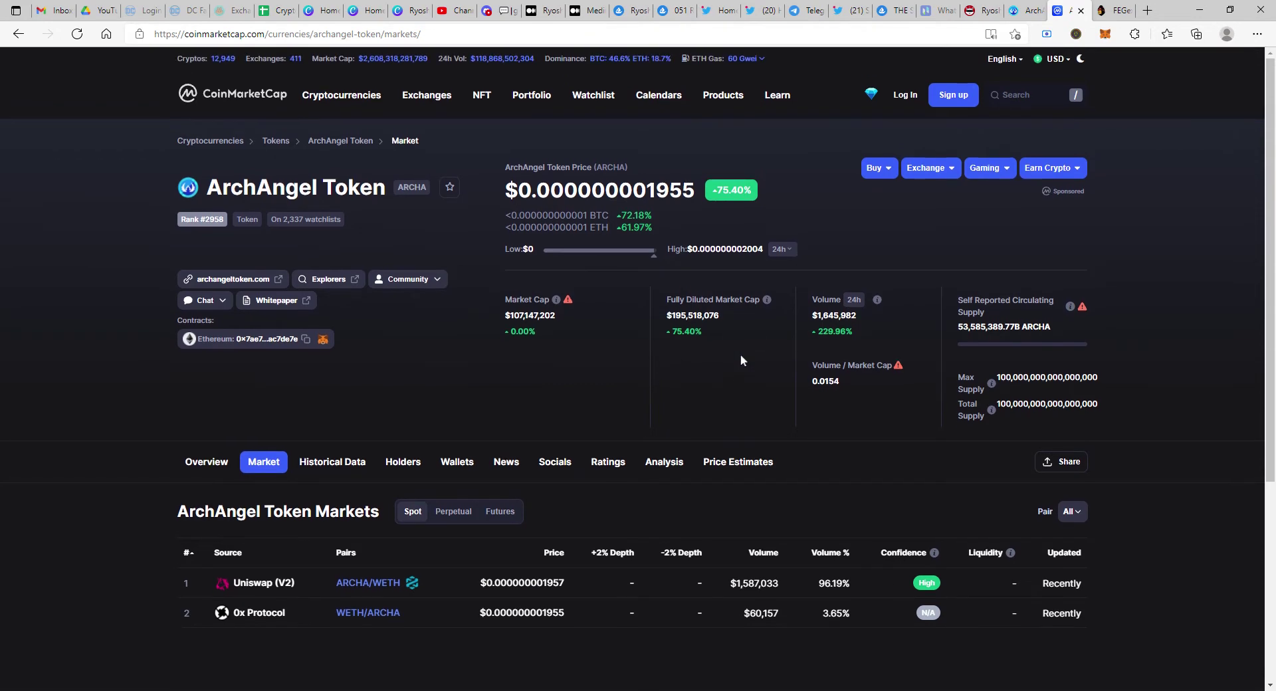
left_click(206, 463)
left_click(408, 462)
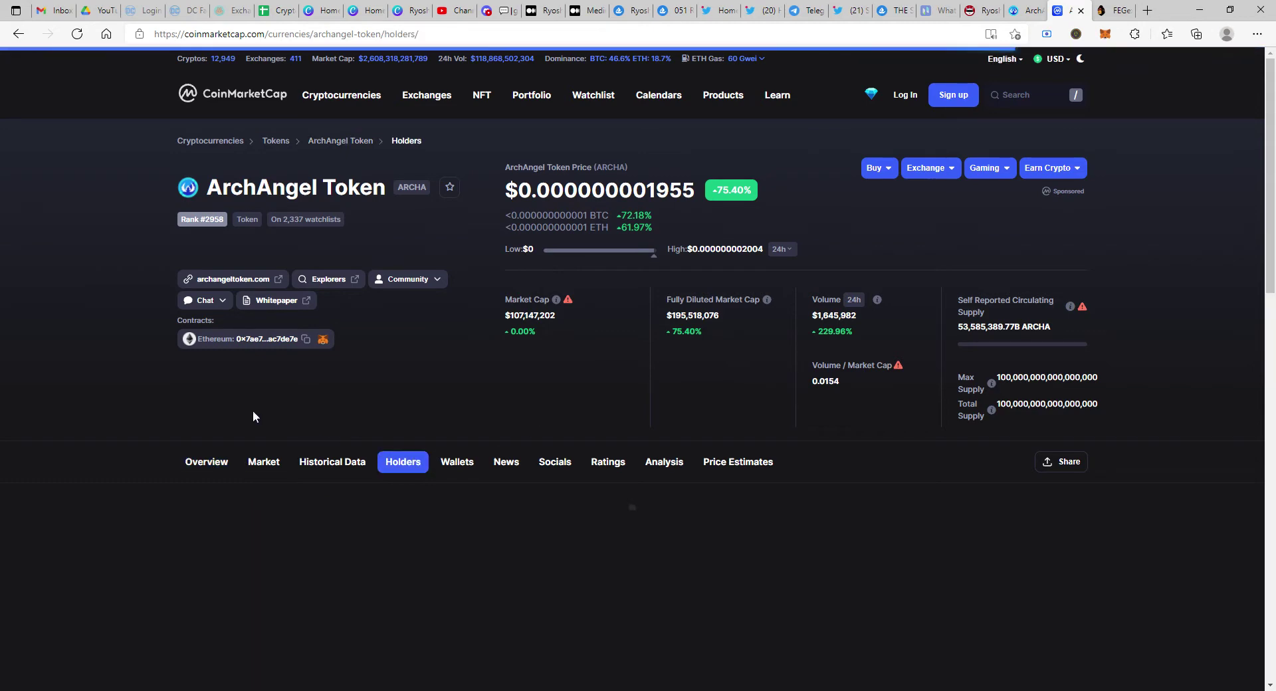
scroll(63, 362, "down", 3)
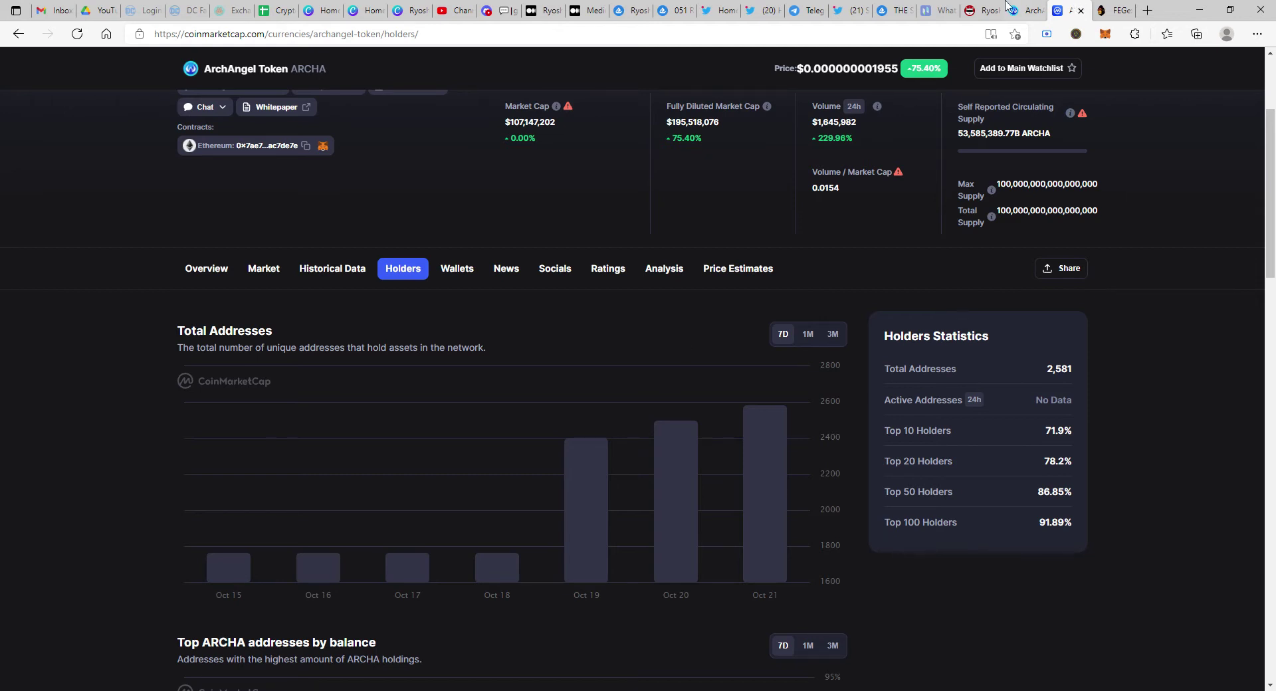
Step: Return to archangeltoken.com and browse the leadership team profiles and Technical Roadmap Consolidated Paths graphic
key("ctrl+shift+Tab")
scroll(637, 512, "down", 20)
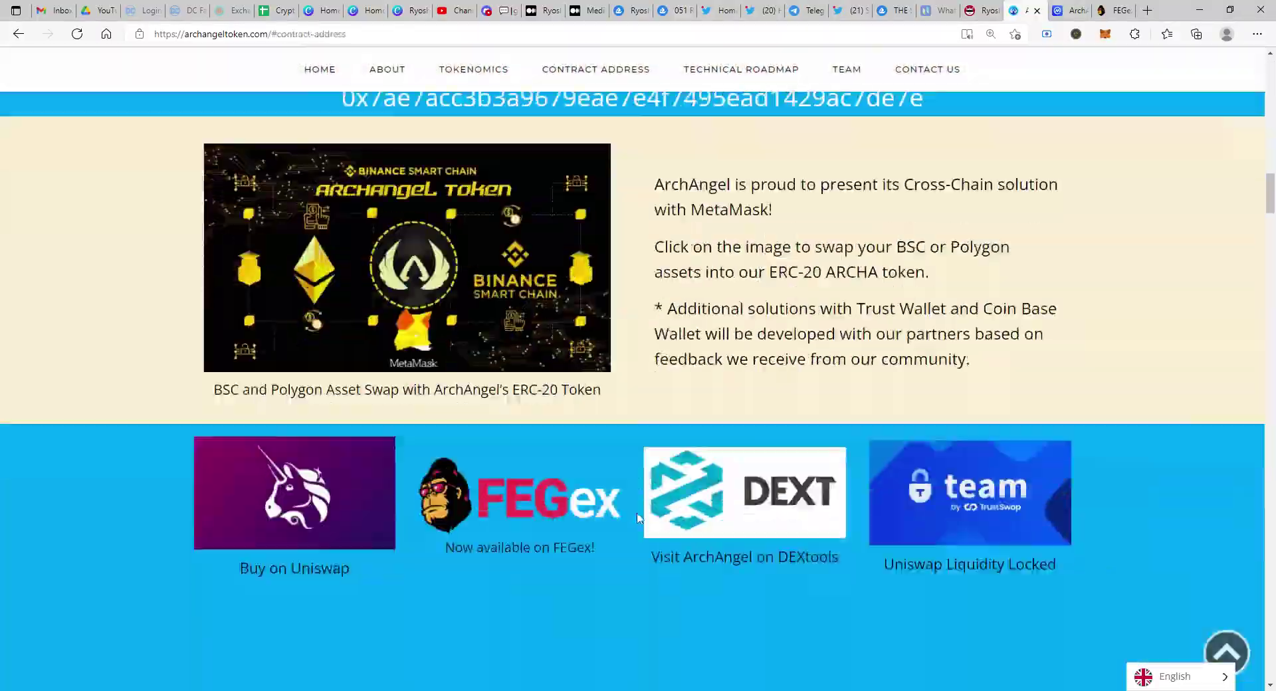
scroll(637, 512, "down", 15)
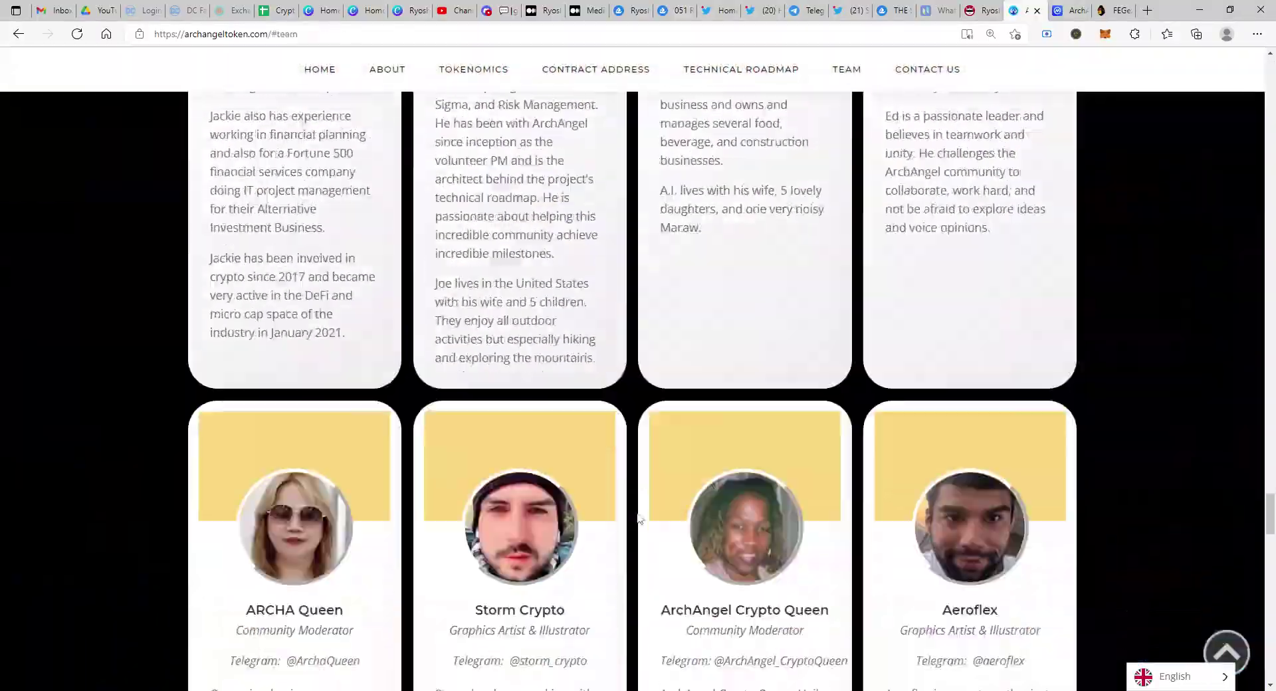
scroll(637, 517, "up", 5)
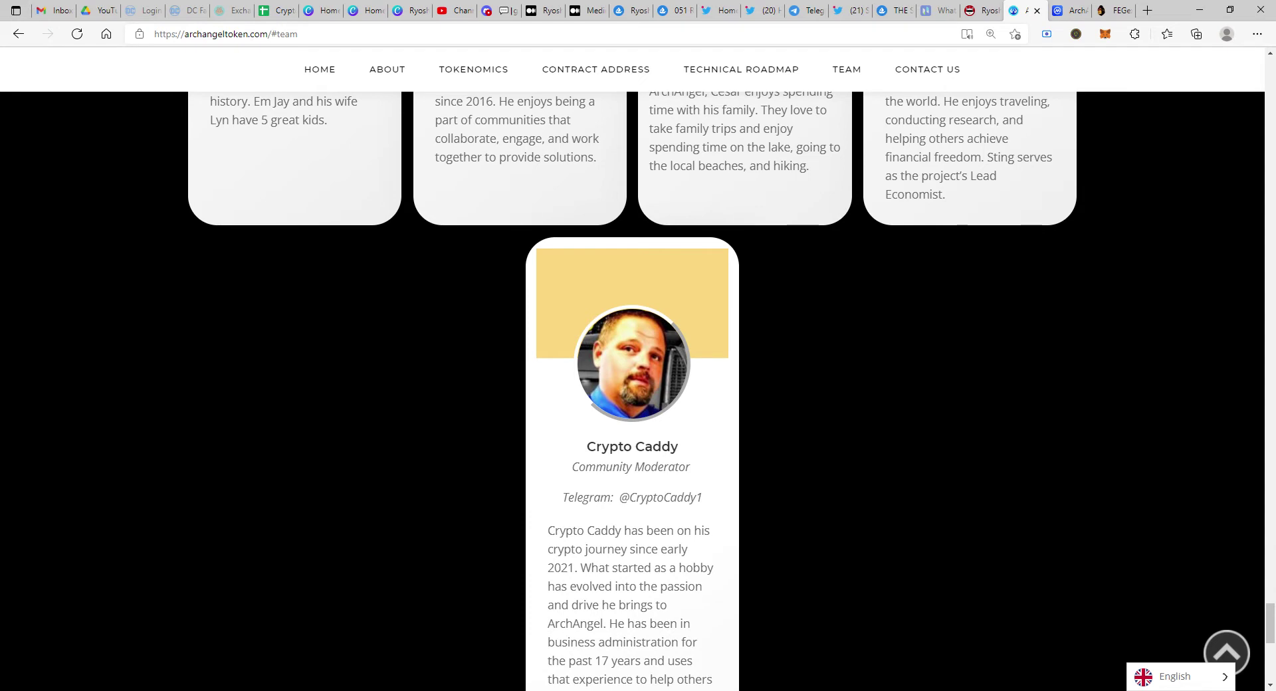
scroll(632, 392, "down", 4)
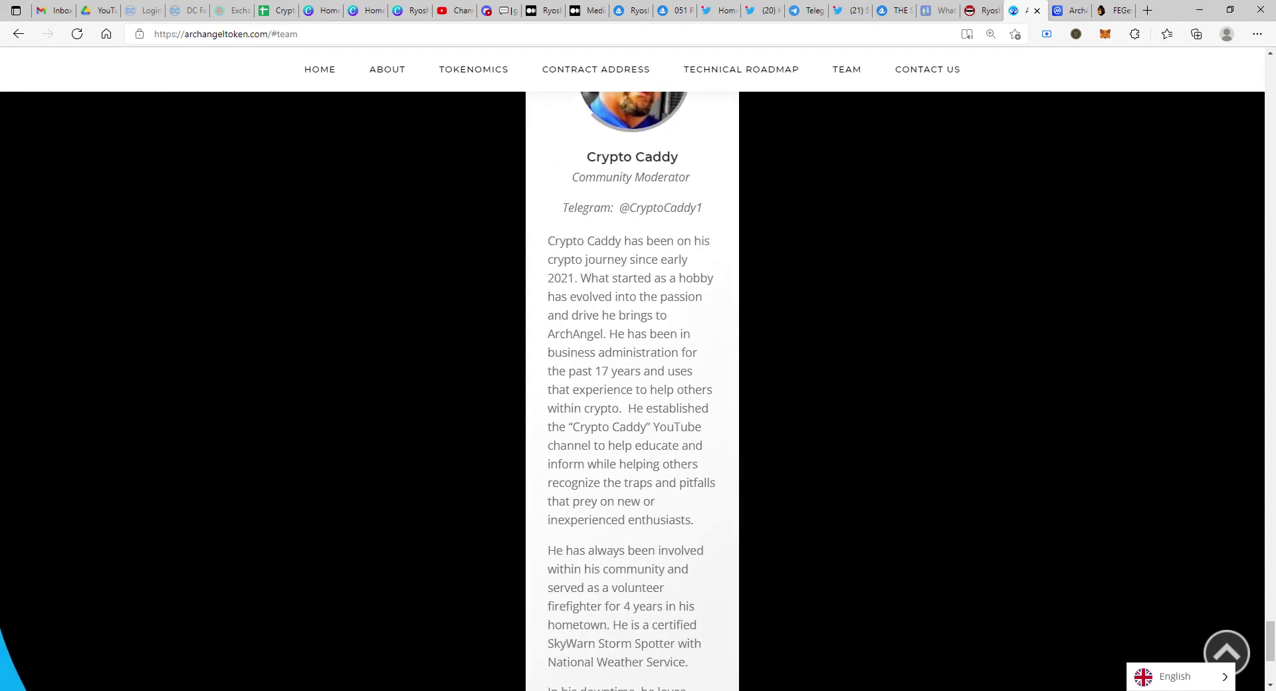
scroll(637, 486, "down", 3)
scroll(638, 487, "up", 7)
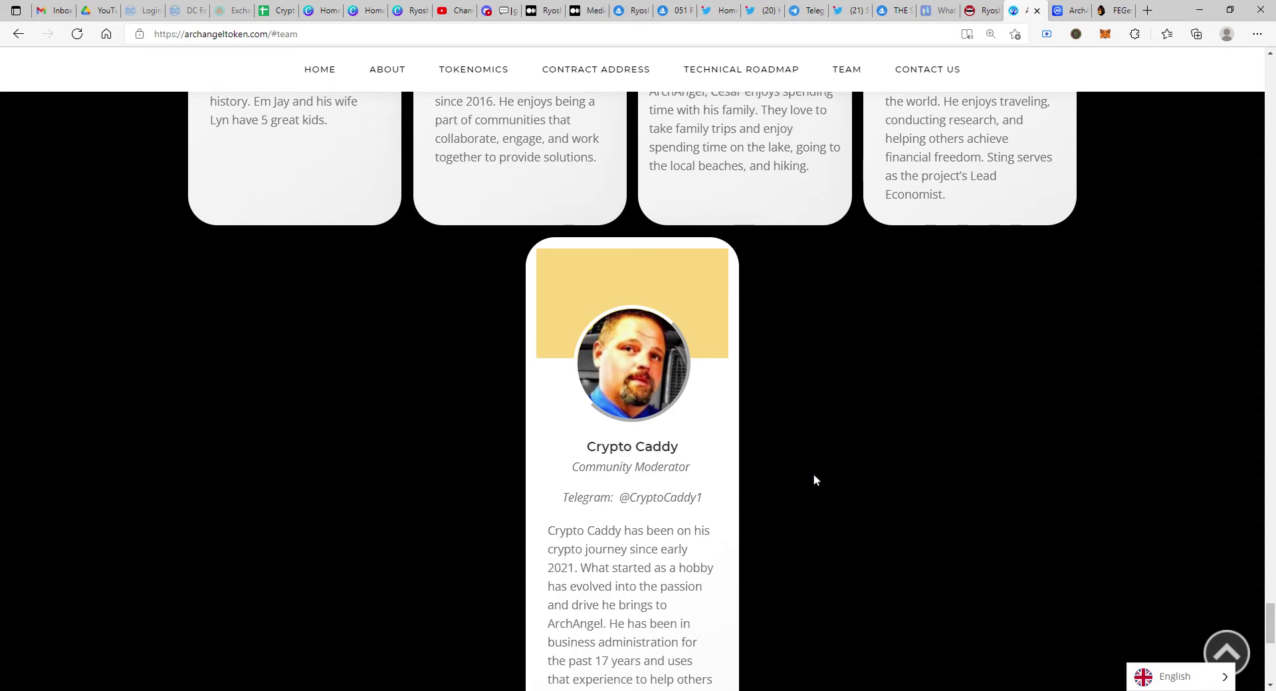
scroll(1031, 476, "up", 15)
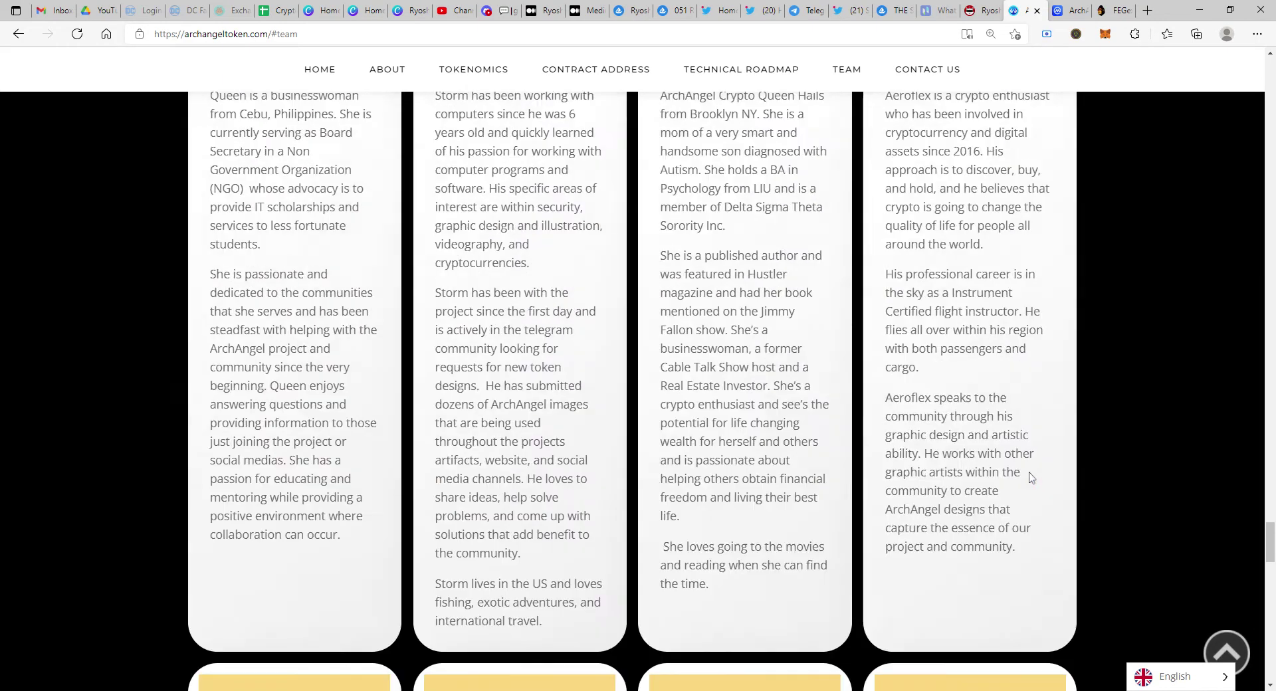
scroll(1030, 478, "up", 15)
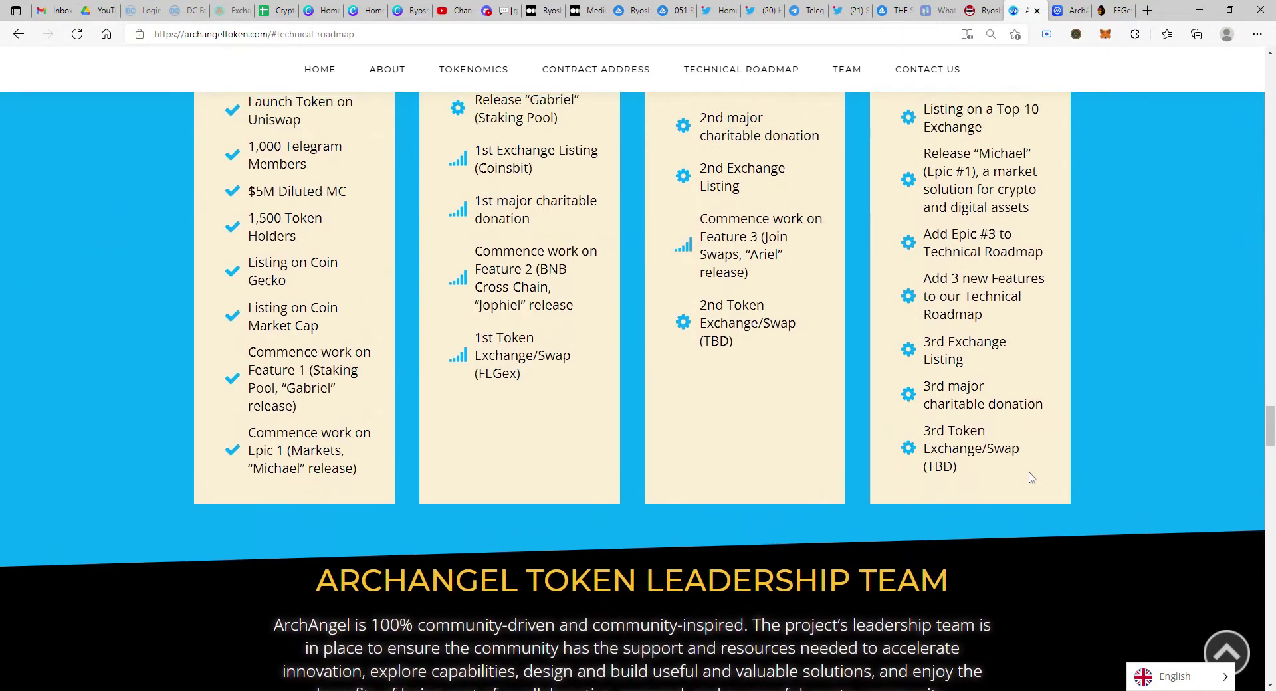
scroll(1031, 477, "up", 20)
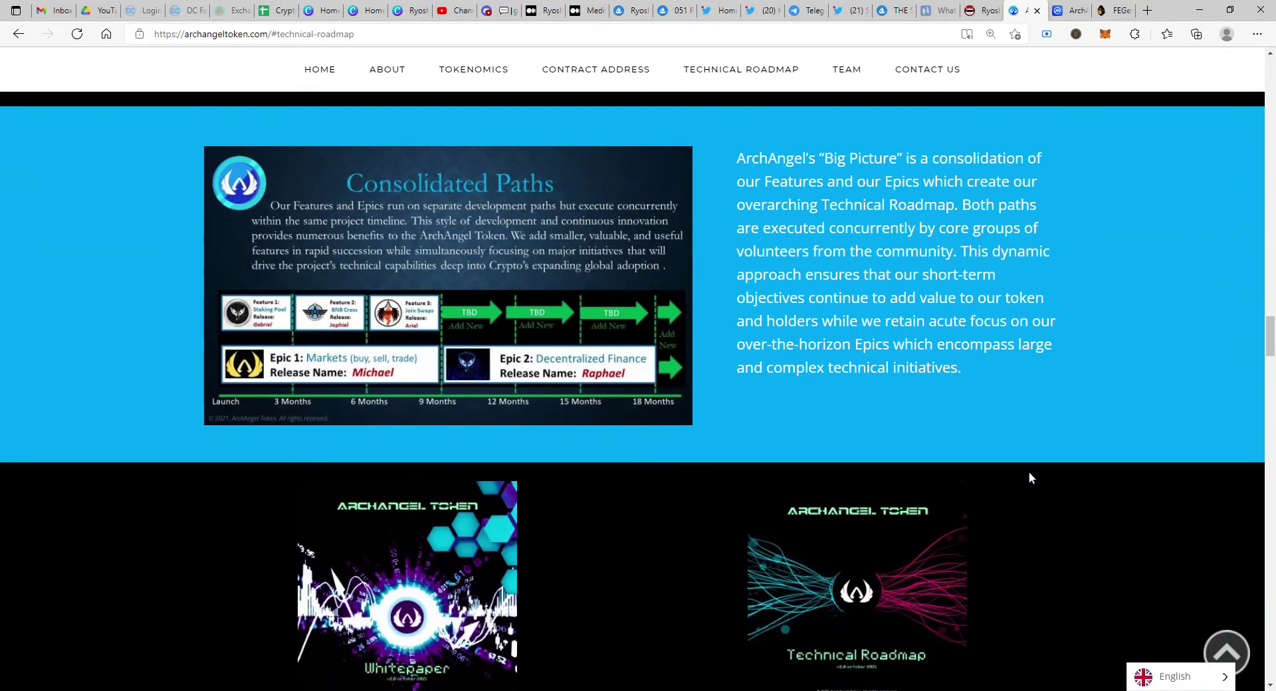
scroll(1029, 473, "down", 3)
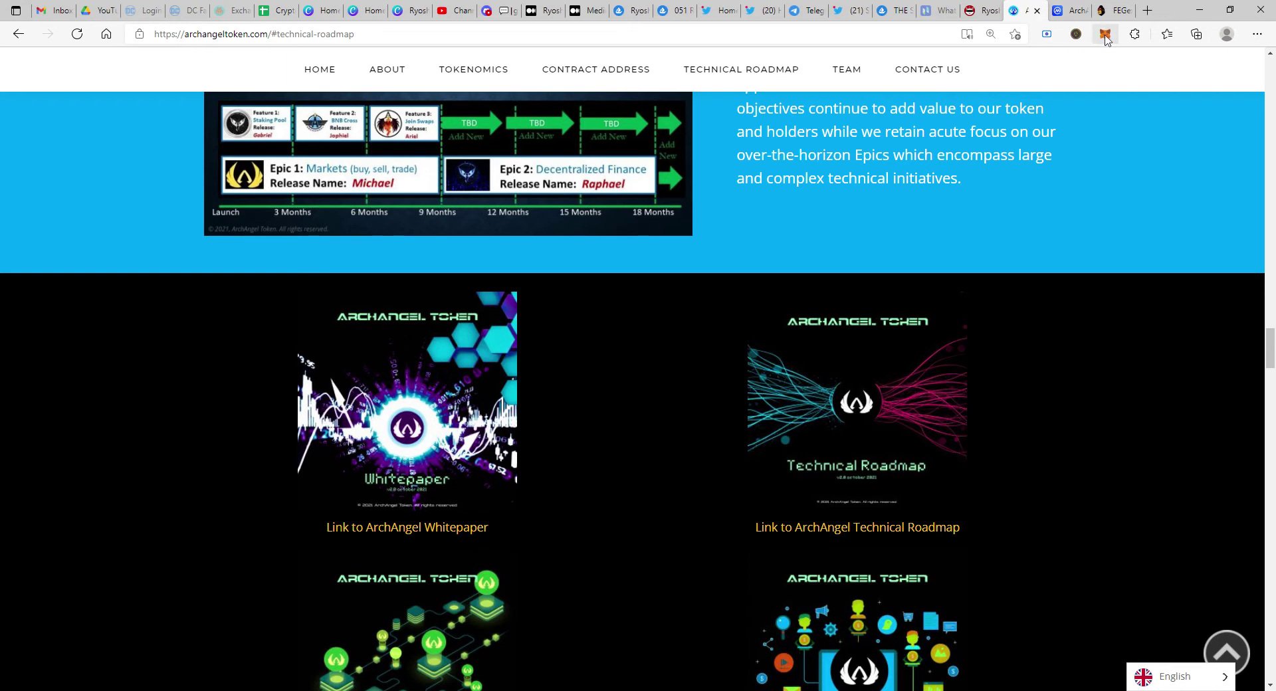
Step: Return to the top of the CoinMarketCap Holders page showing the $0.000000001955 price
left_click(1070, 10)
scroll(826, 512, "up", 3)
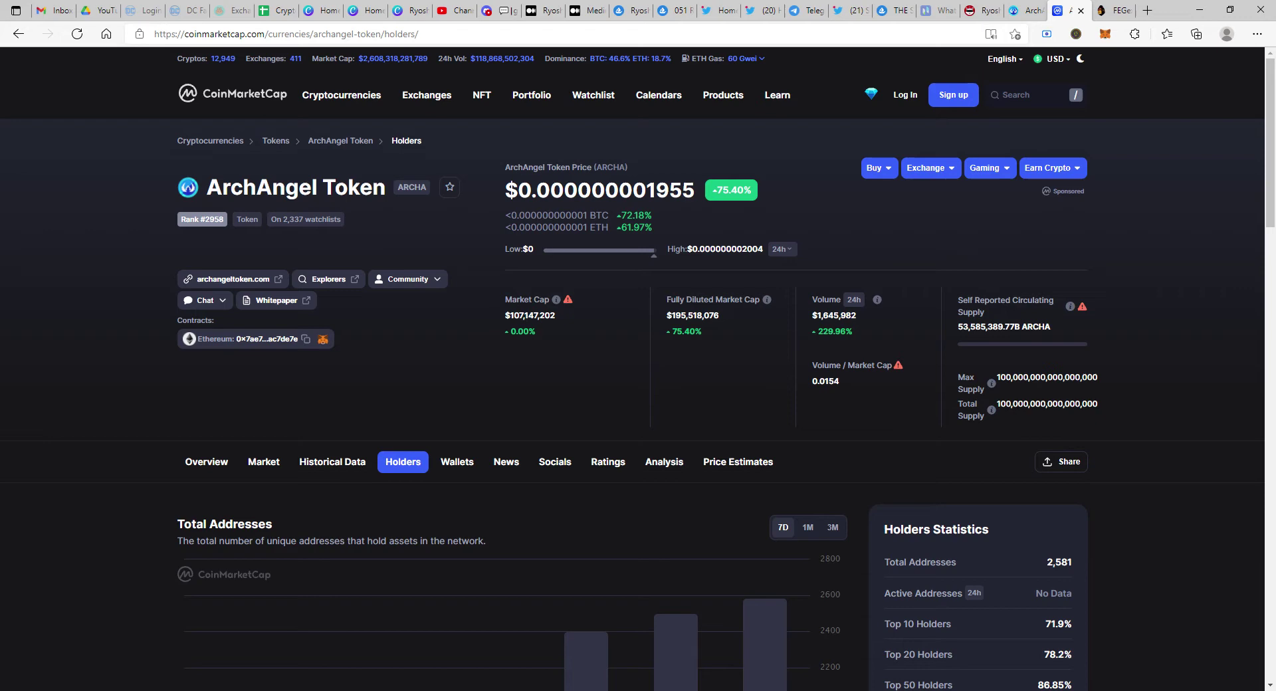
Step: Go back to archangeltoken.com and find the ERC-20 Contract Address section above the exchange logos
left_click(1022, 10)
scroll(665, 377, "up", 3)
scroll(698, 385, "up", 3)
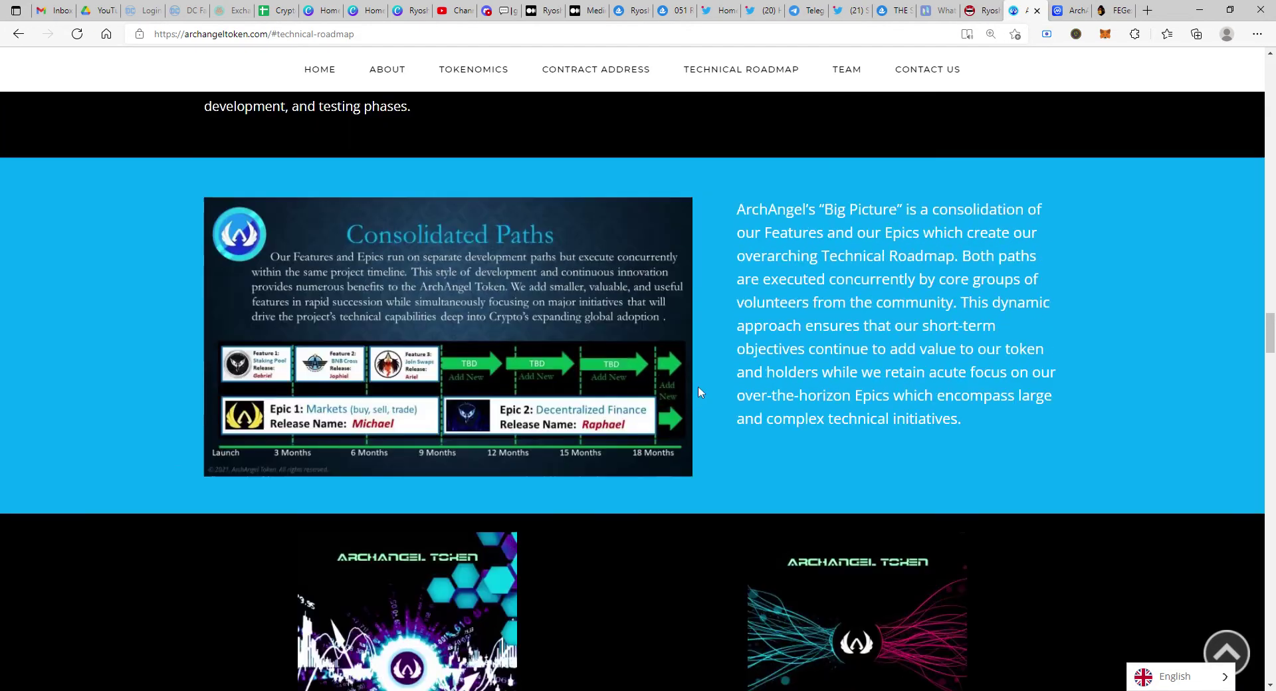
scroll(698, 386, "down", 3)
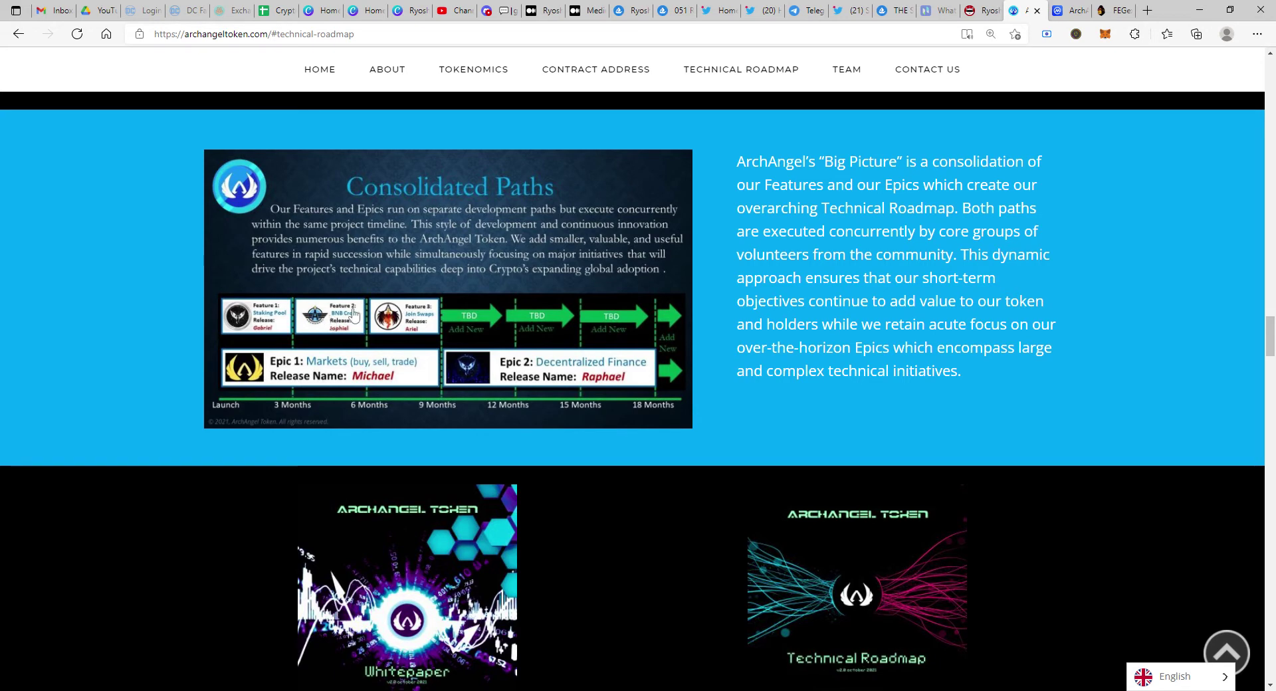
scroll(339, 359, "up", 2)
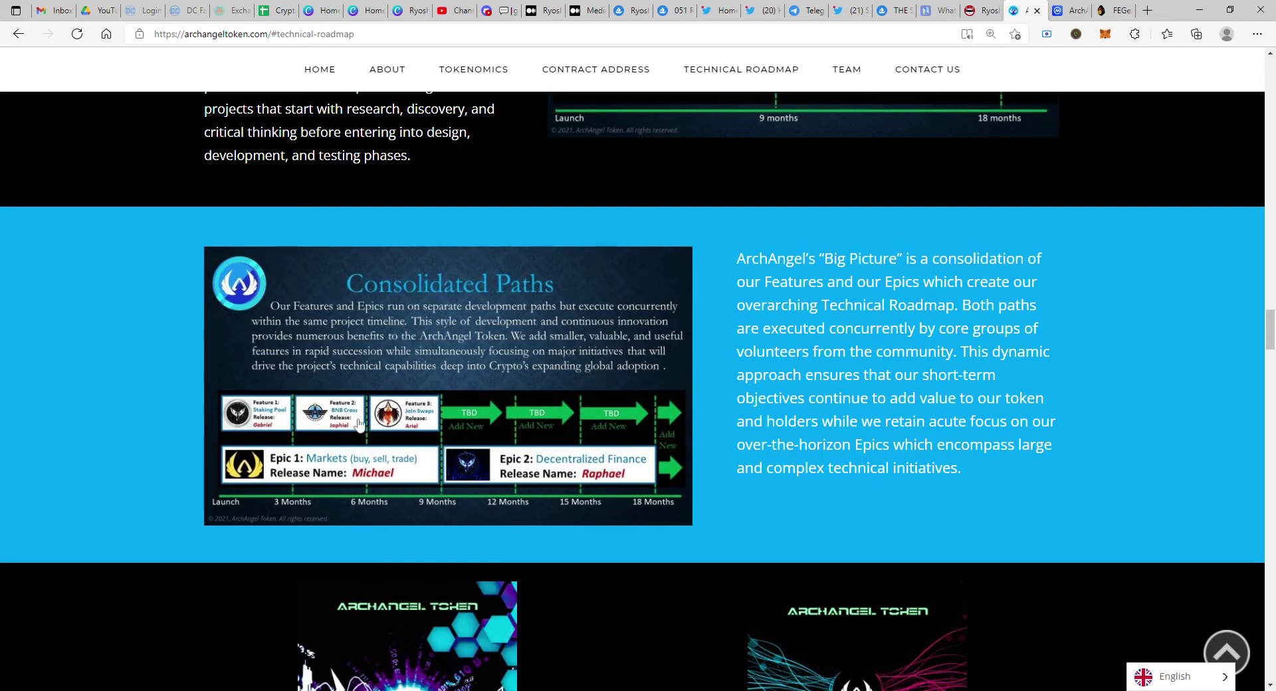
scroll(573, 433, "down", 15)
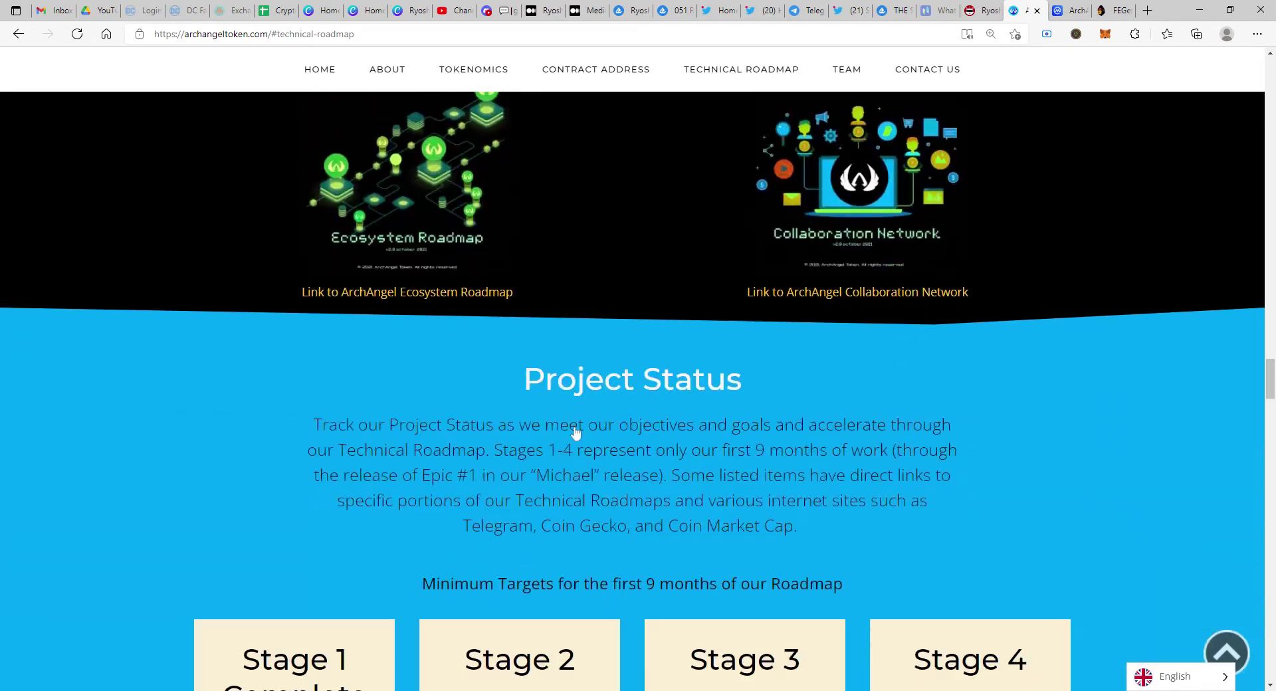
scroll(575, 432, "up", 20)
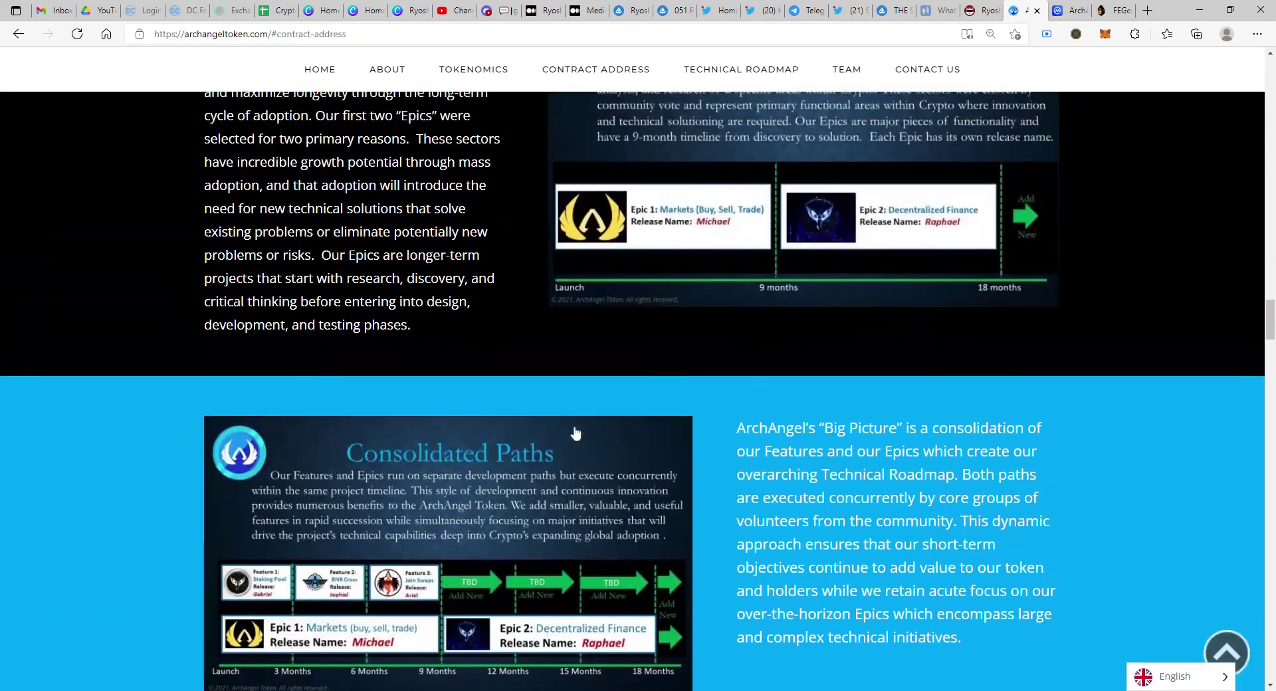
scroll(575, 433, "up", 15)
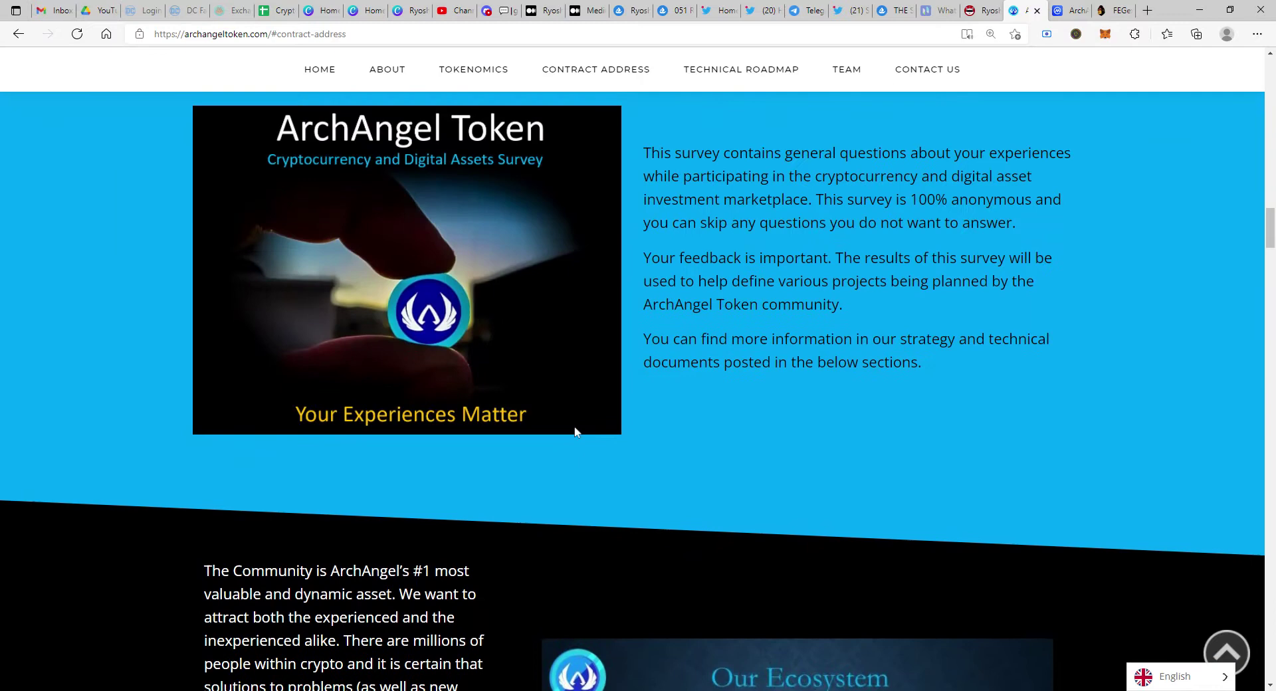
scroll(575, 433, "up", 3)
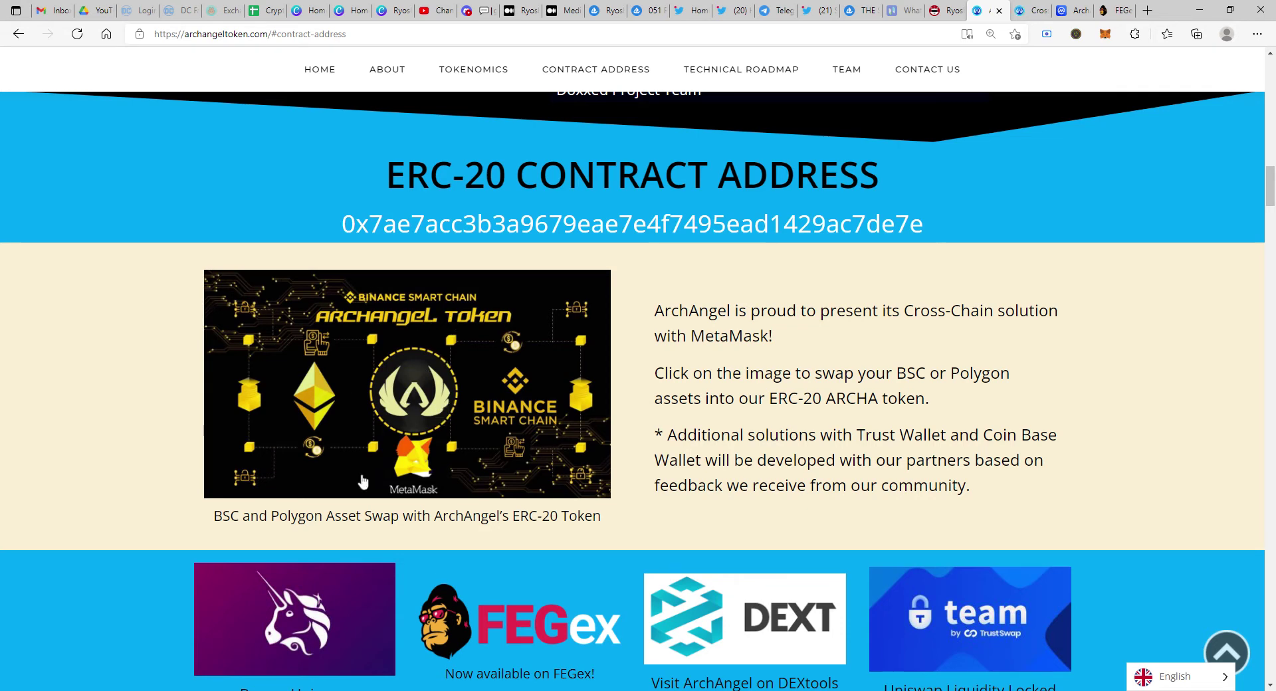
Step: Review the Cross Chain page's Rubic widget, set to swap 1 BNB into ARCHA, and its instructions
left_click(1036, 8)
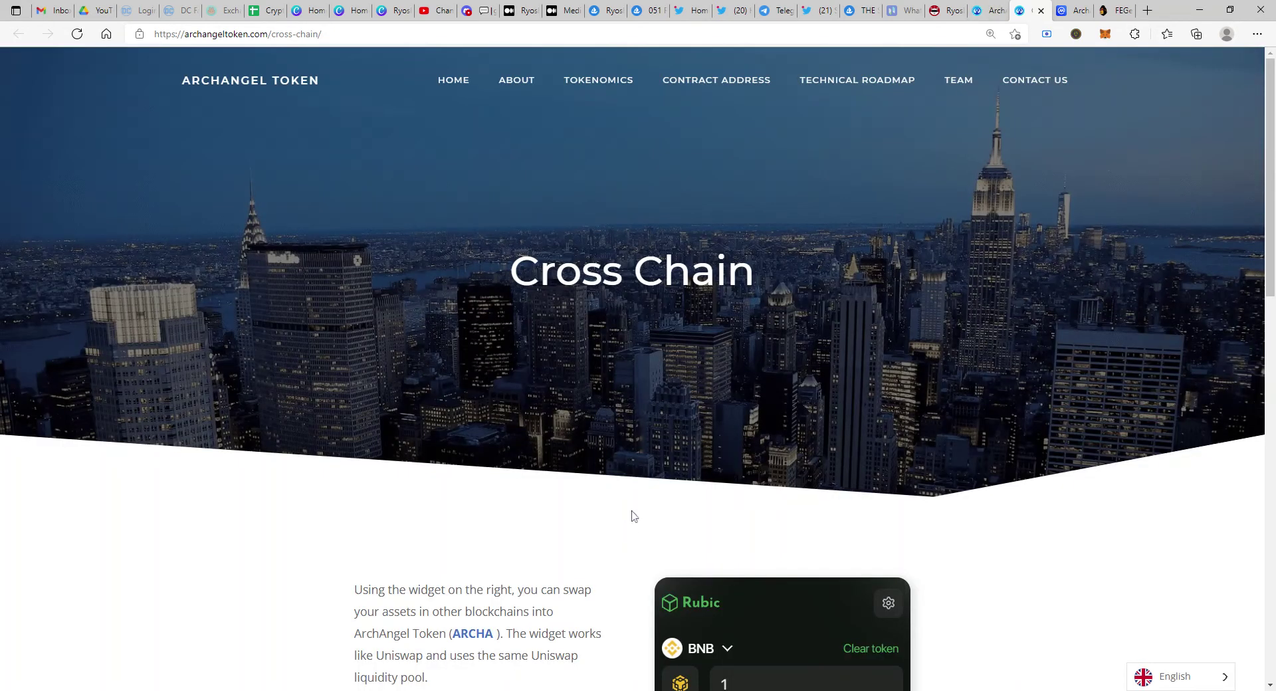
scroll(630, 516, "down", 5)
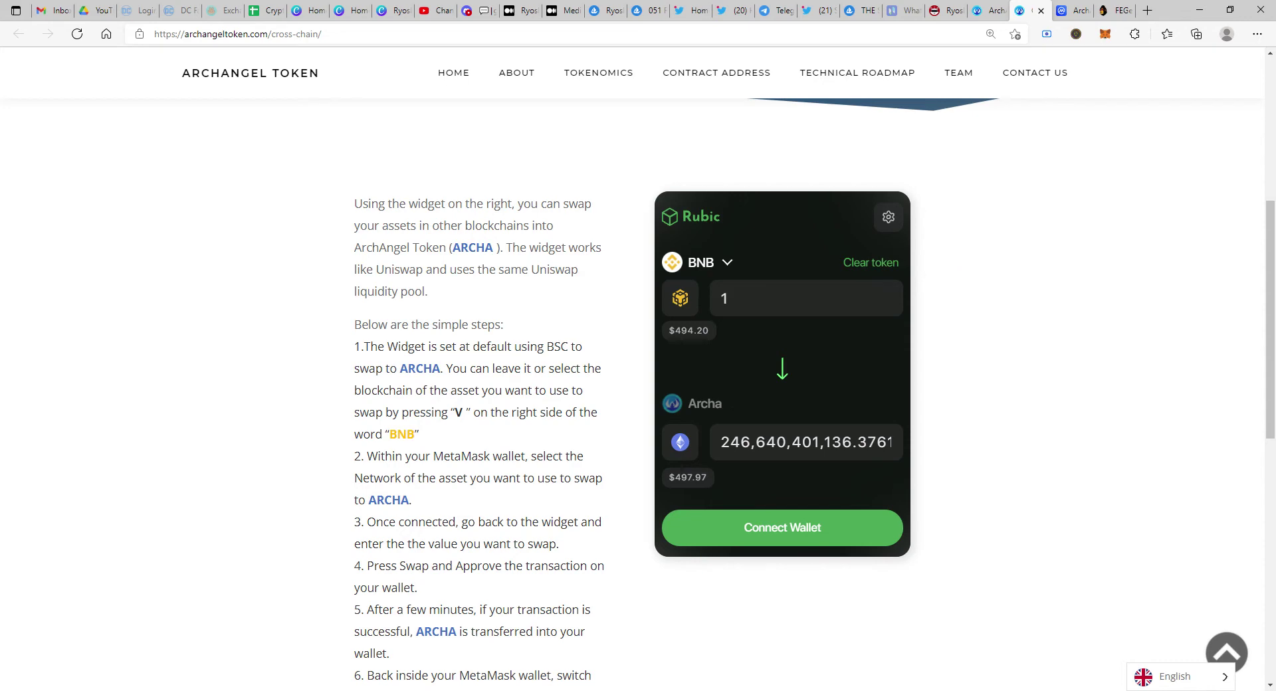
scroll(979, 319, "up", 3)
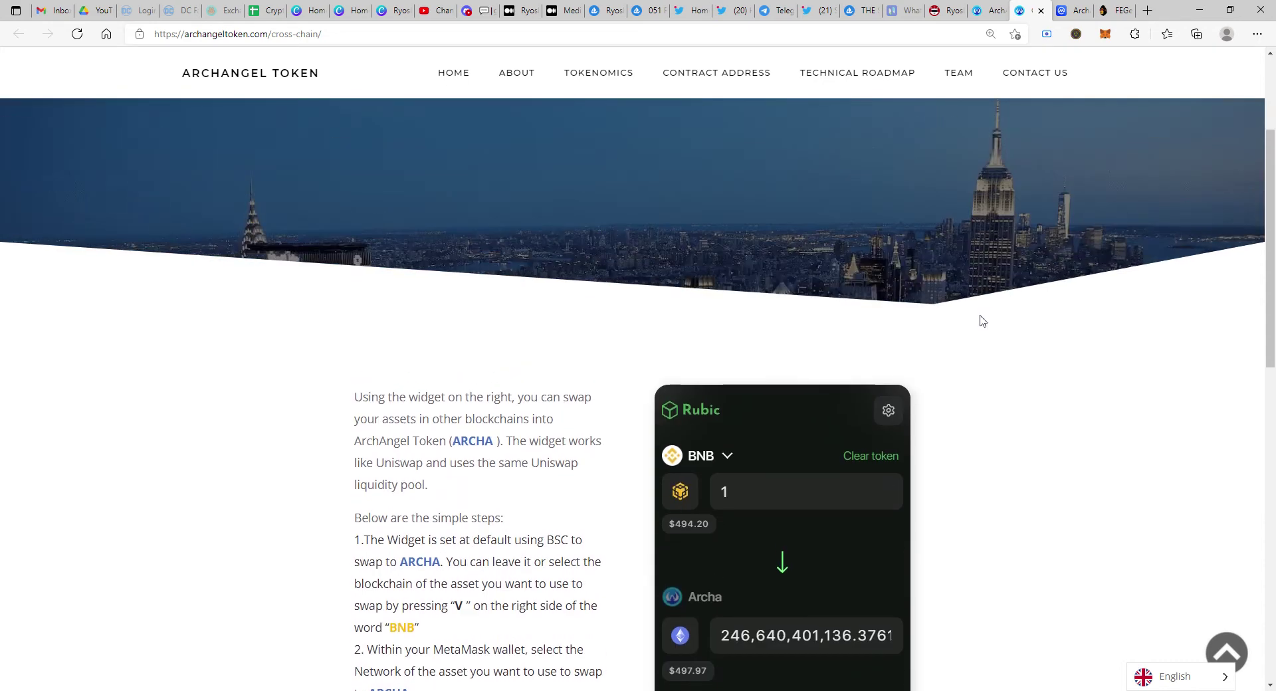
scroll(982, 321, "down", 3)
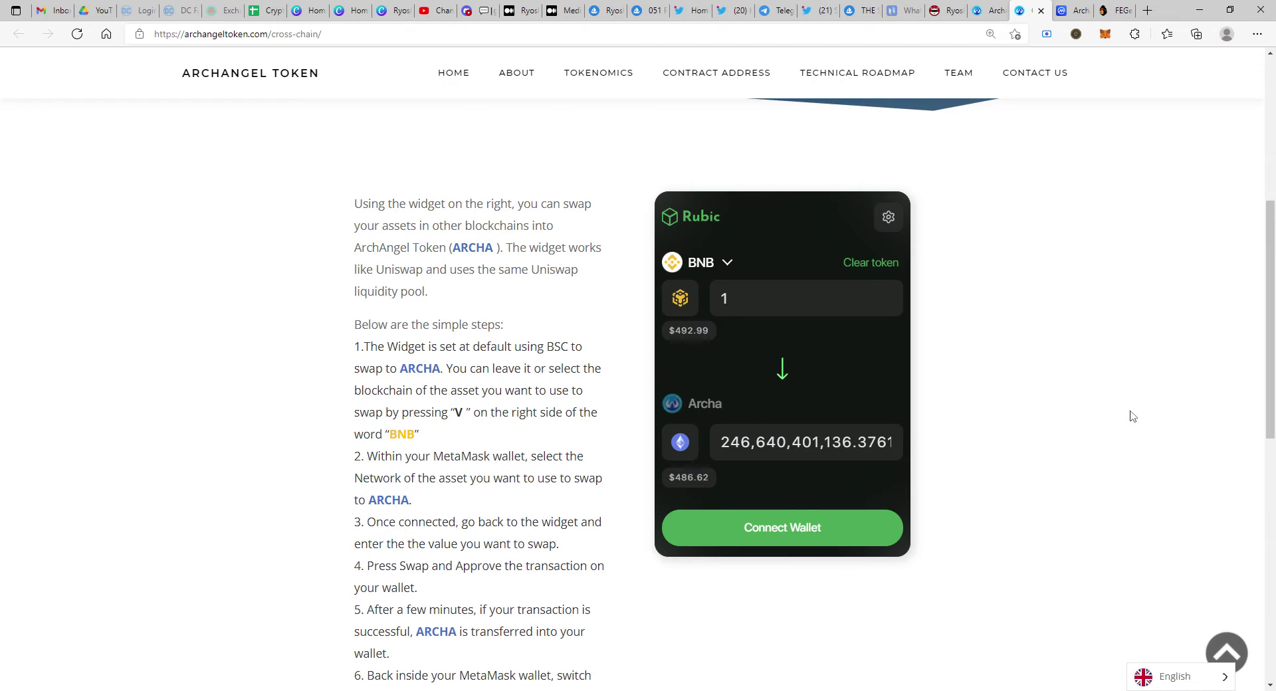
scroll(1130, 409, "up", 6)
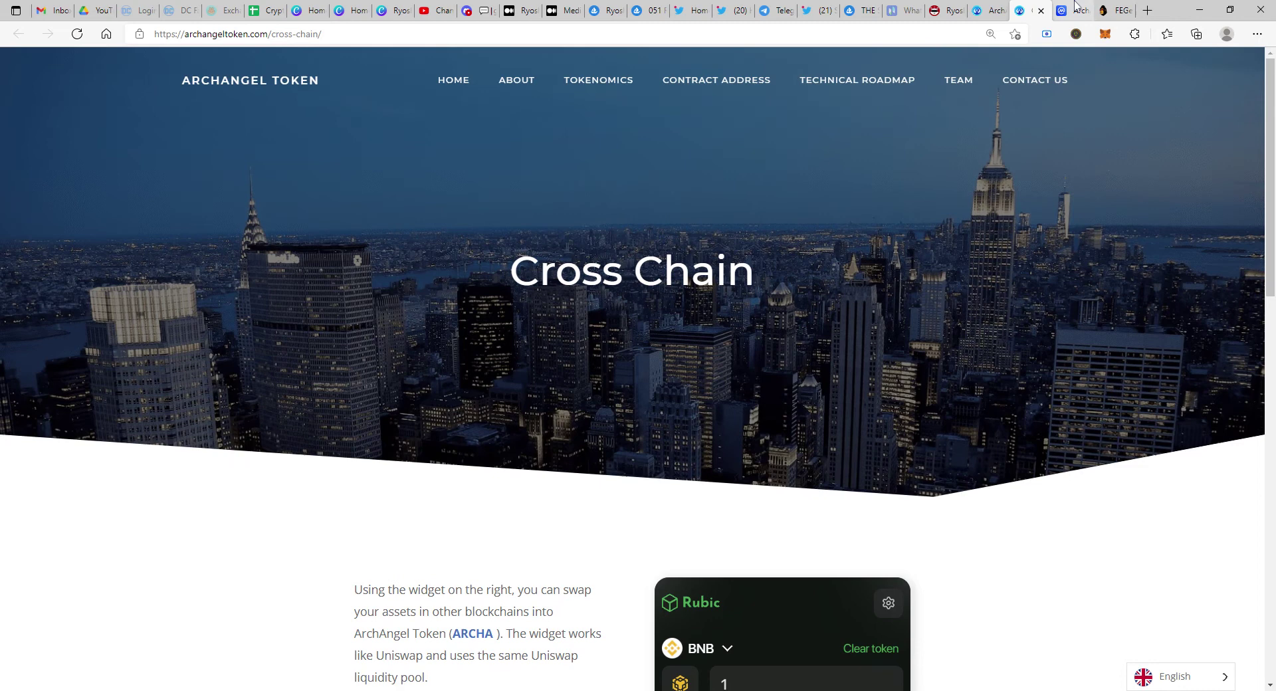
Step: View ArchAngel Token's CoinMarketCap overview price chart over 7 days, then over 1 month
left_click(1075, 10)
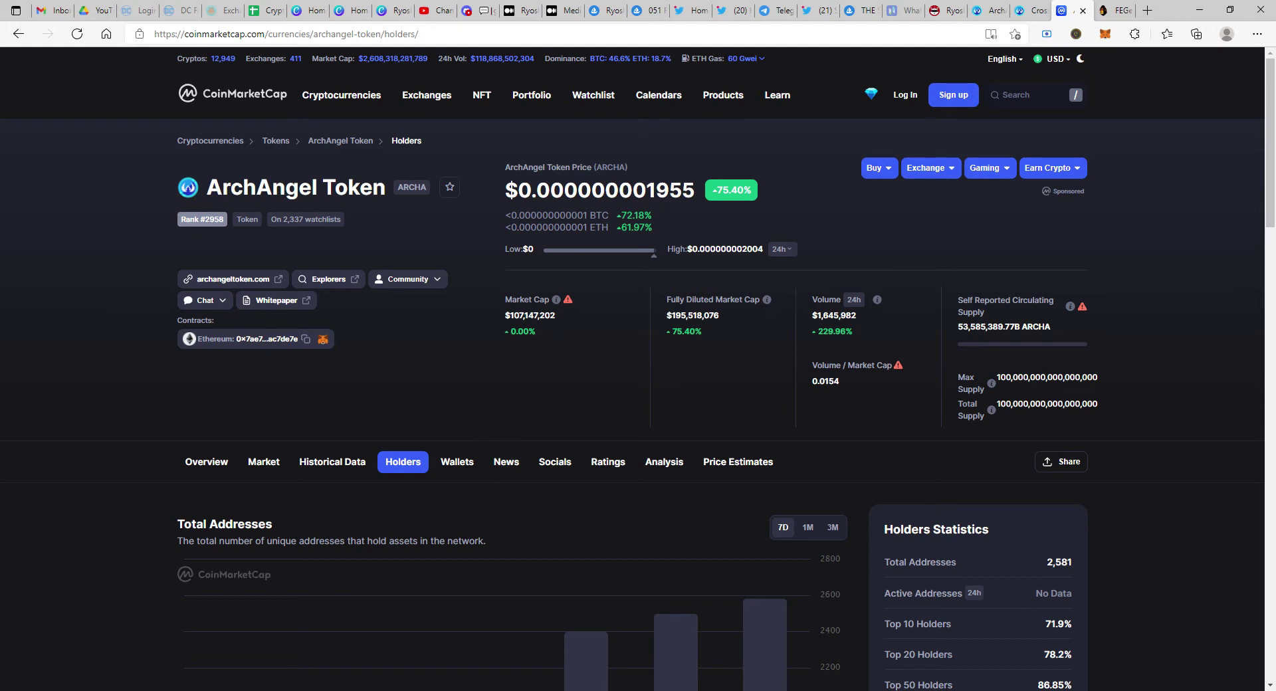
left_click(211, 463)
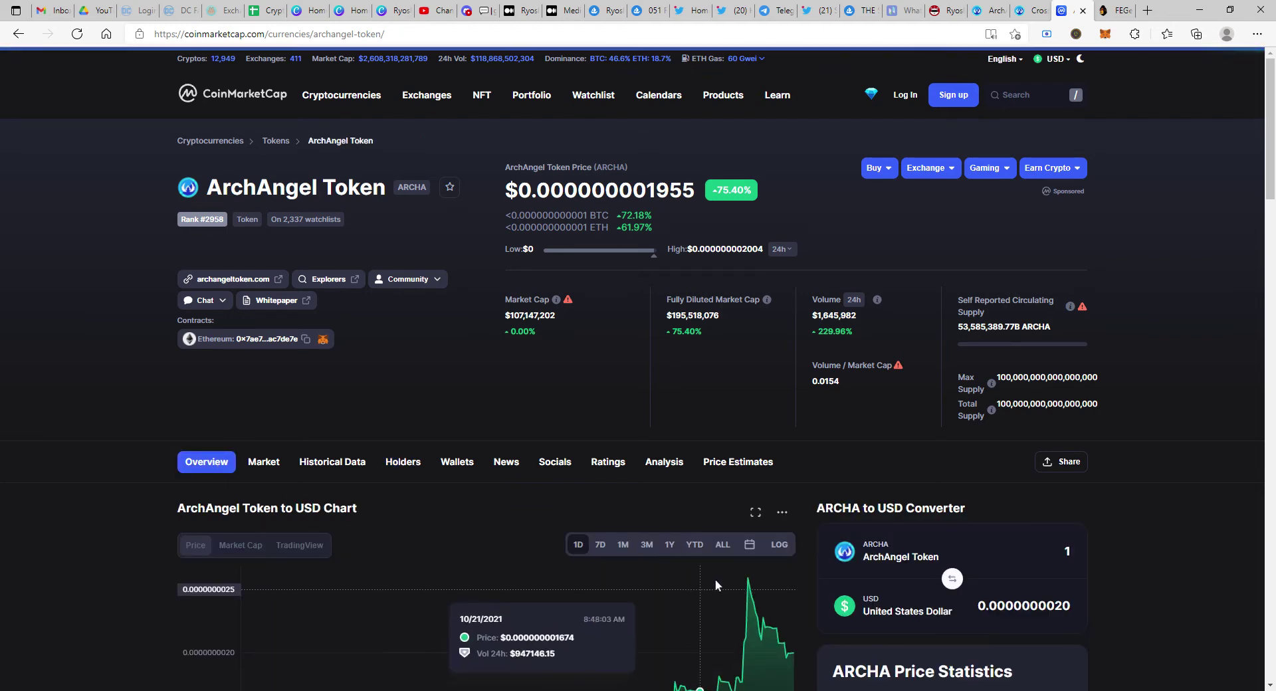
scroll(57, 465, "down", 4)
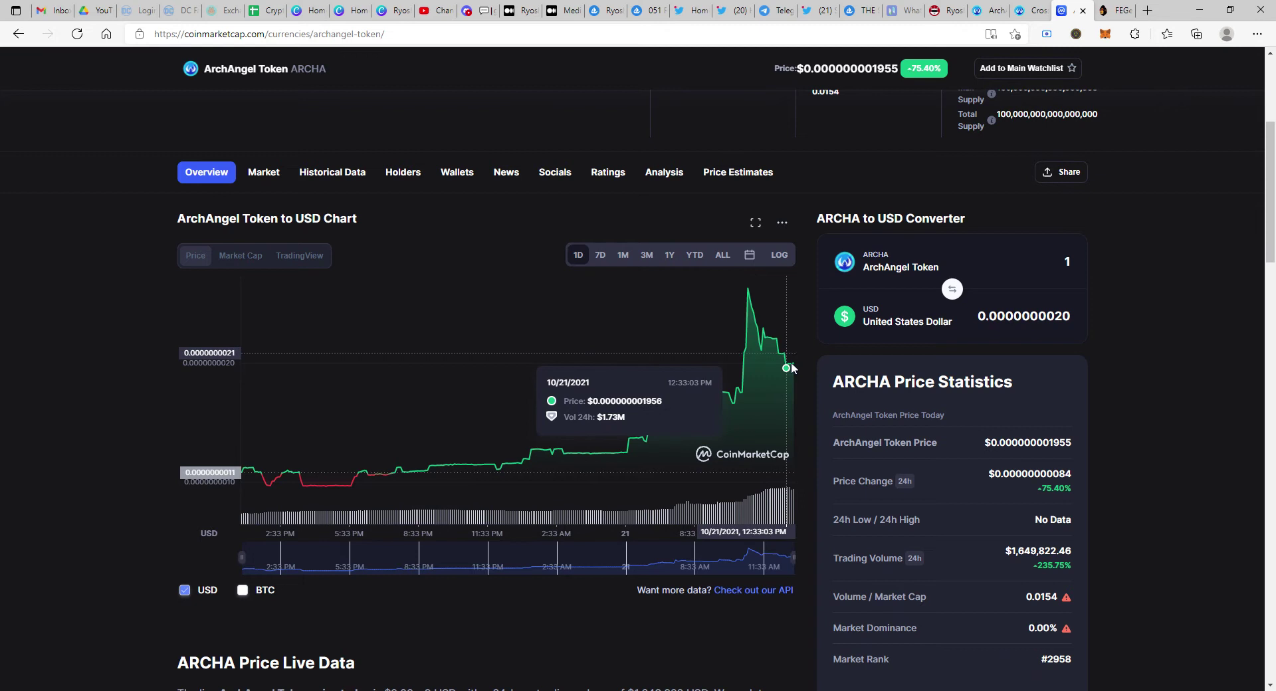
left_click(600, 255)
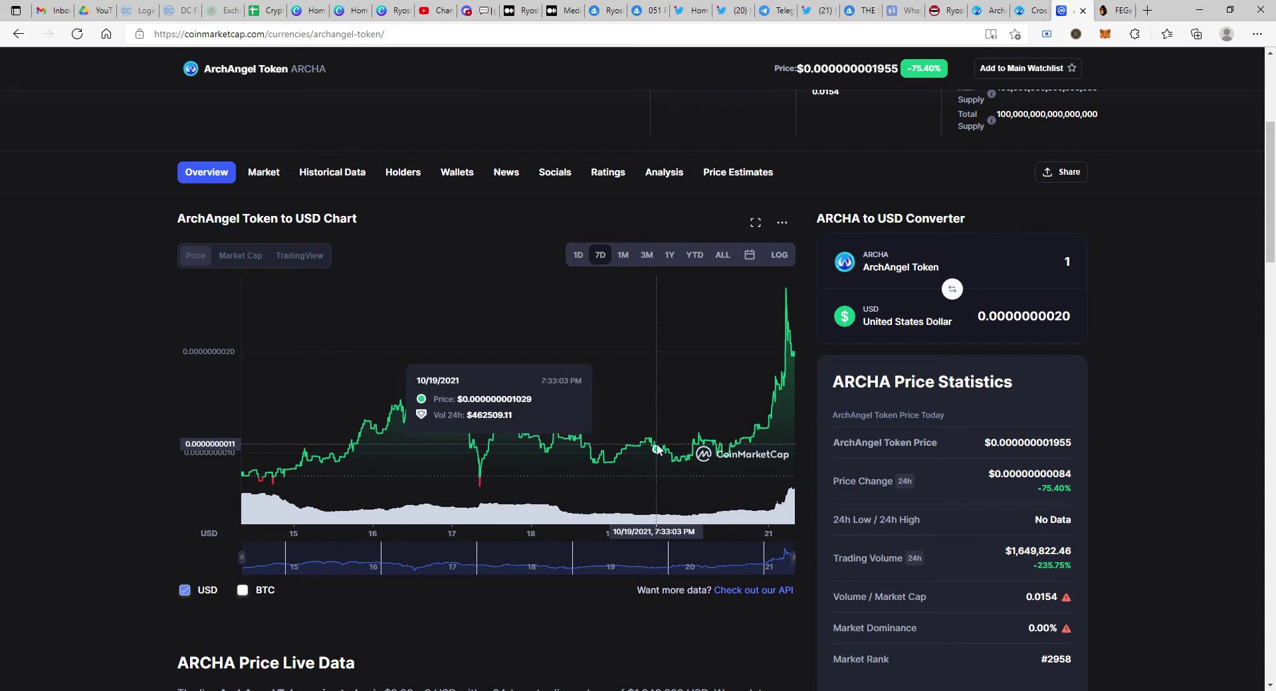
left_click(632, 257)
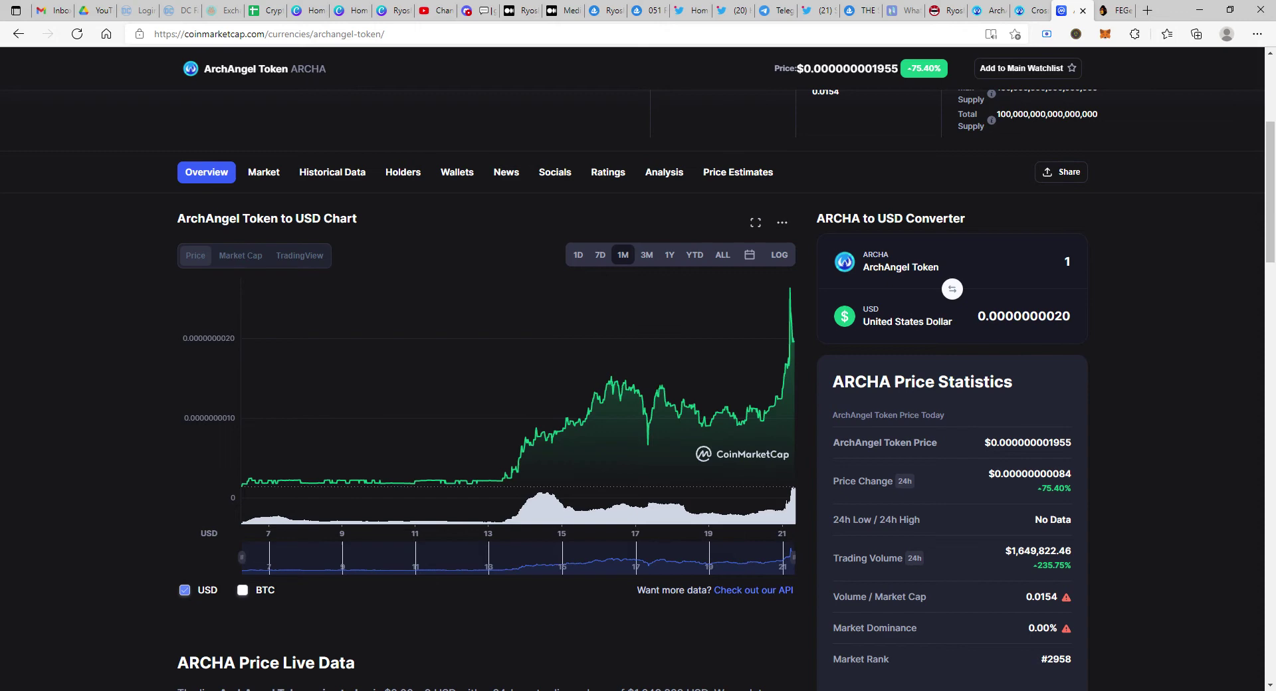
Step: Glance at FEGex, then return to the overview showing $107,147,202 market cap
left_click(1111, 11)
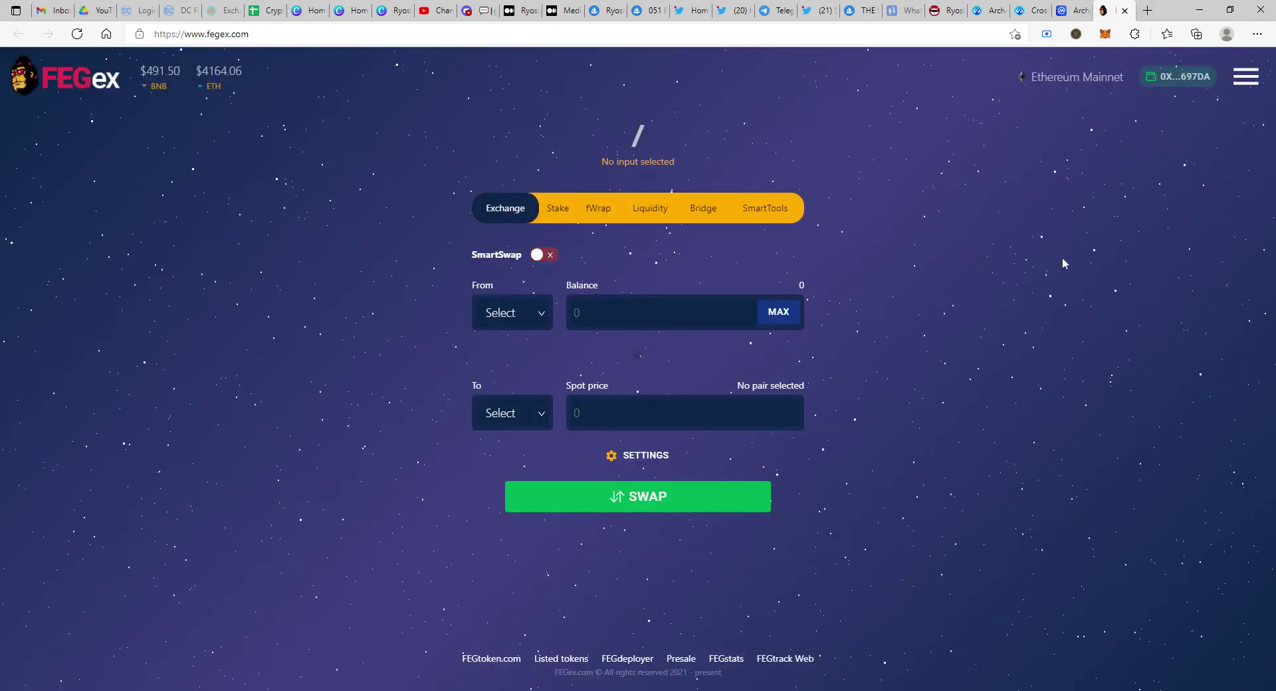
left_click(1081, 14)
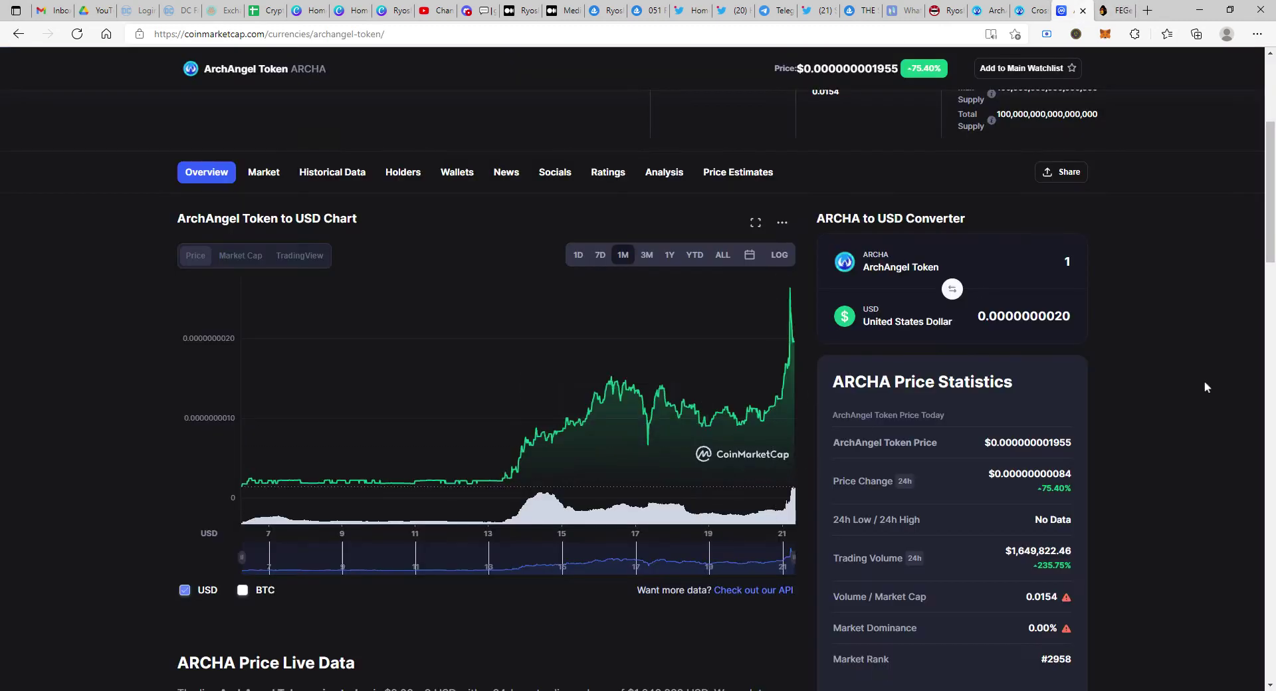
scroll(1204, 387, "up", 5)
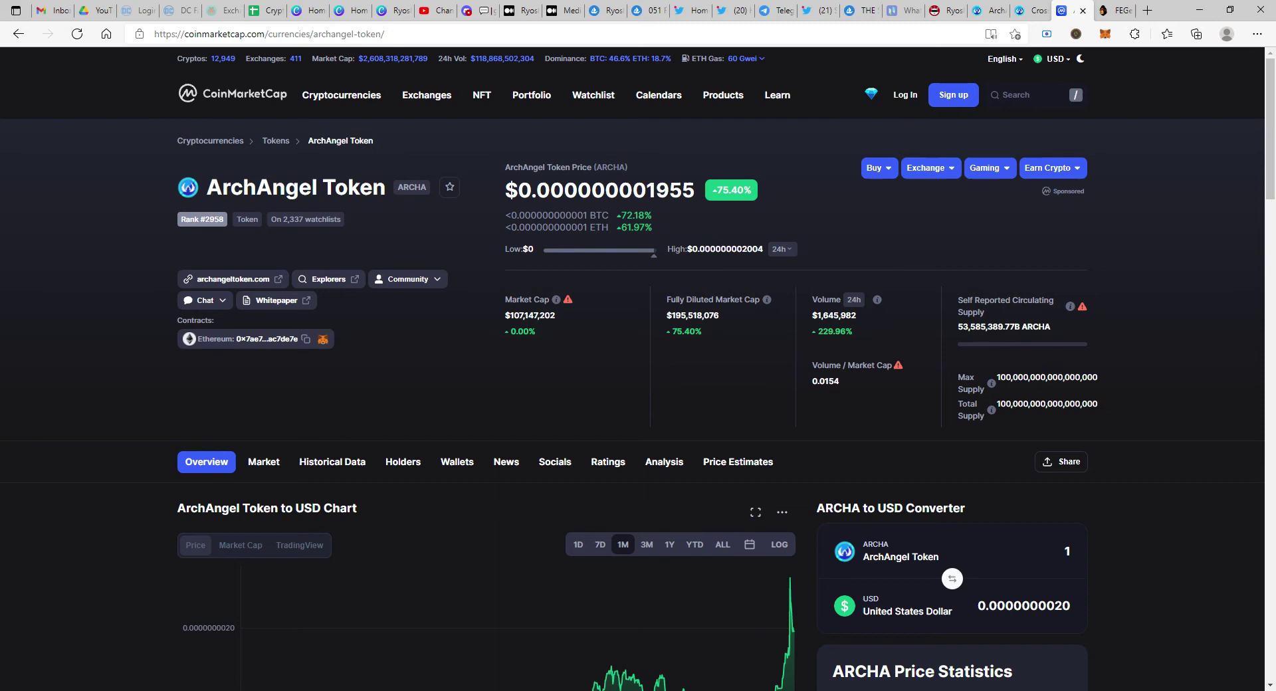
scroll(1098, 444, "down", 2)
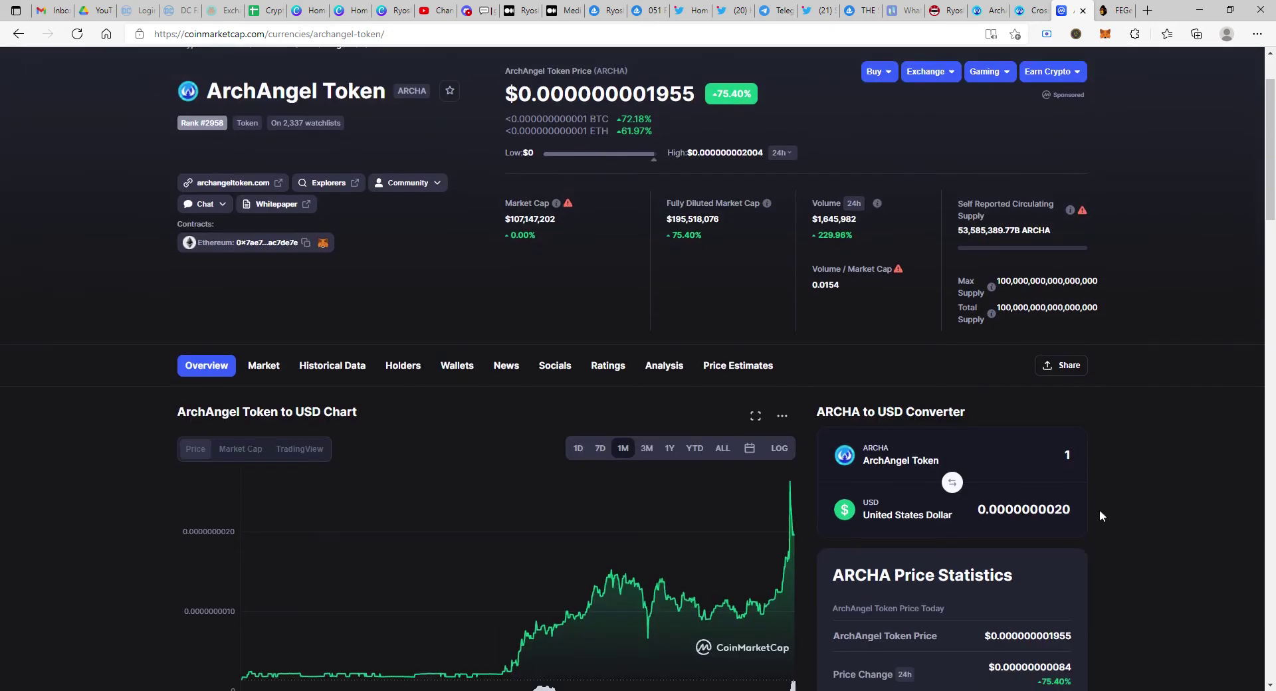
scroll(1100, 509, "up", 2)
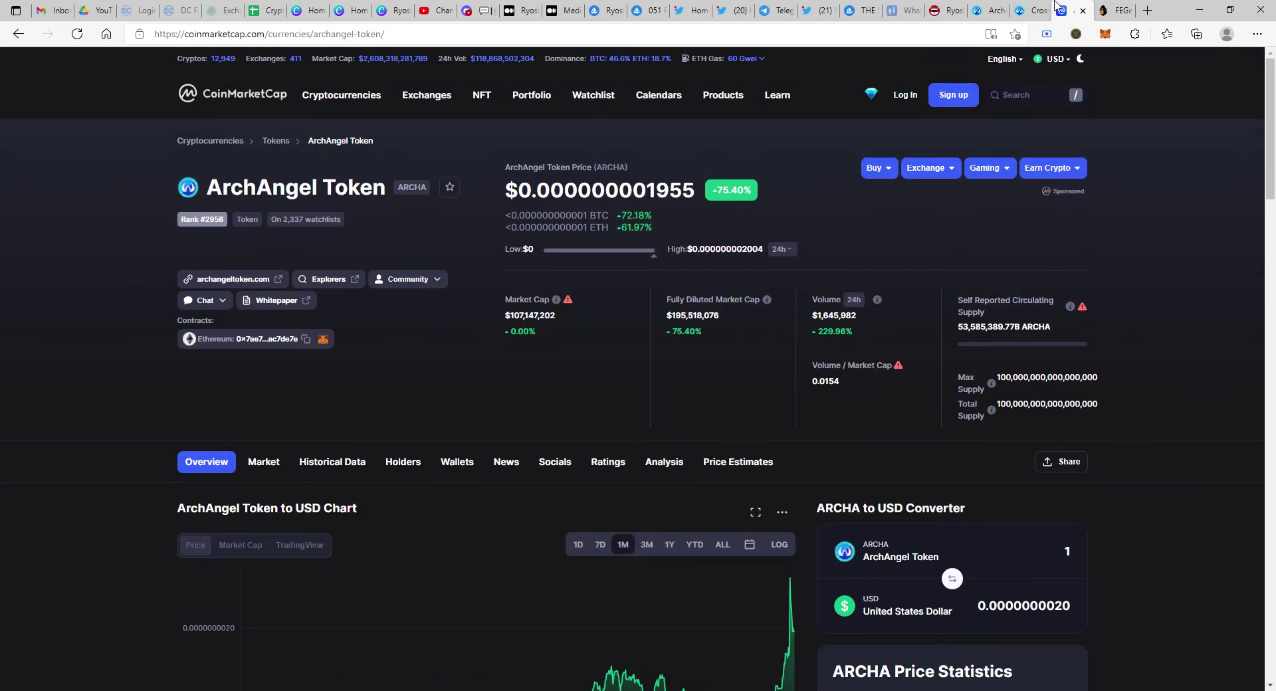
Step: On FEGex, set ETH as the token to swap from
left_click(1104, 8)
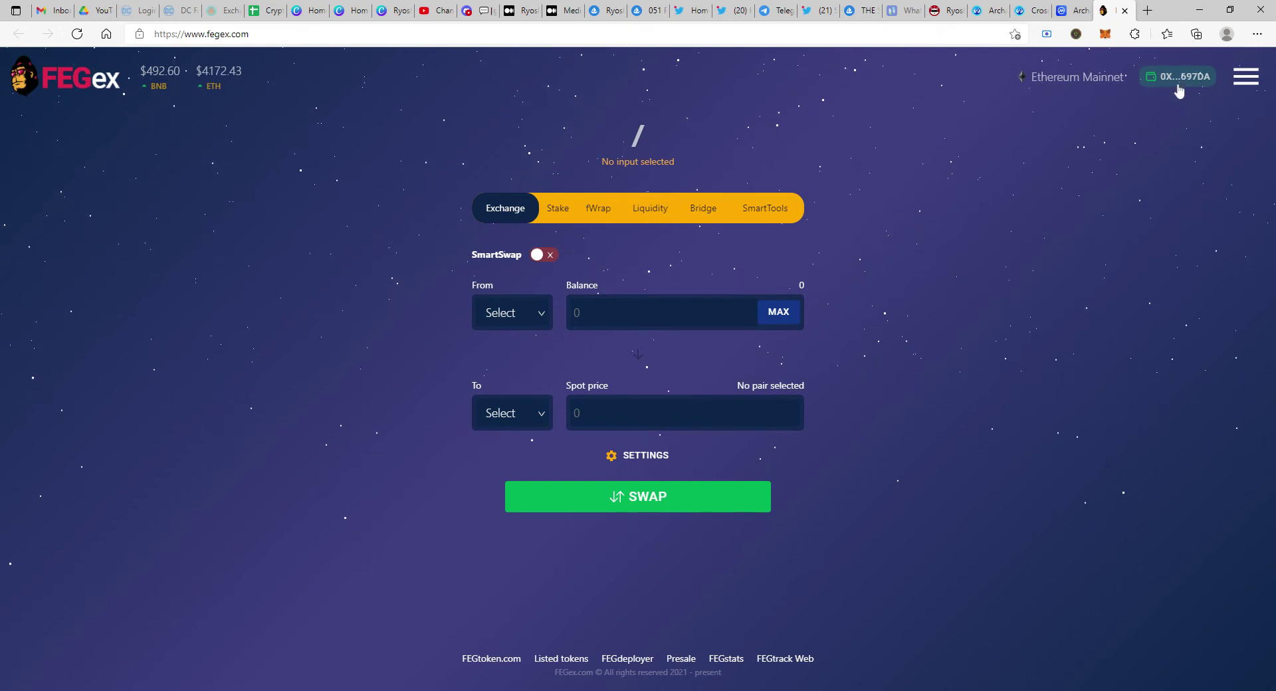
left_click(540, 324)
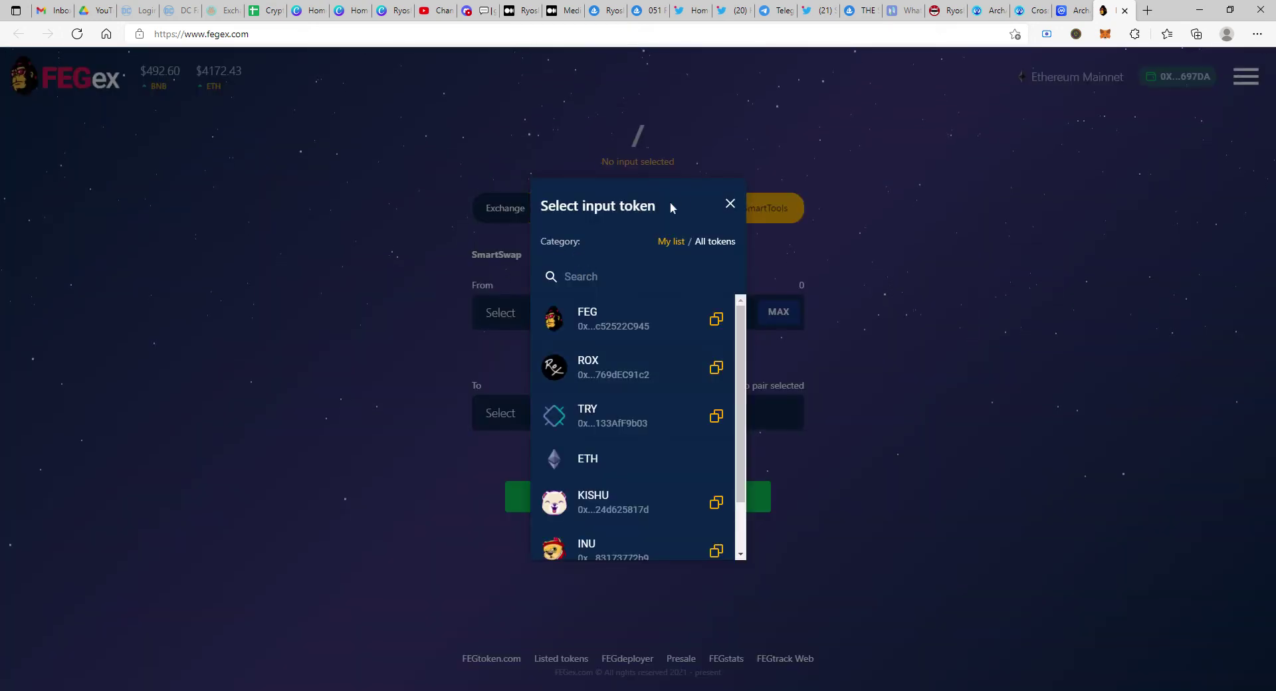
left_click(618, 469)
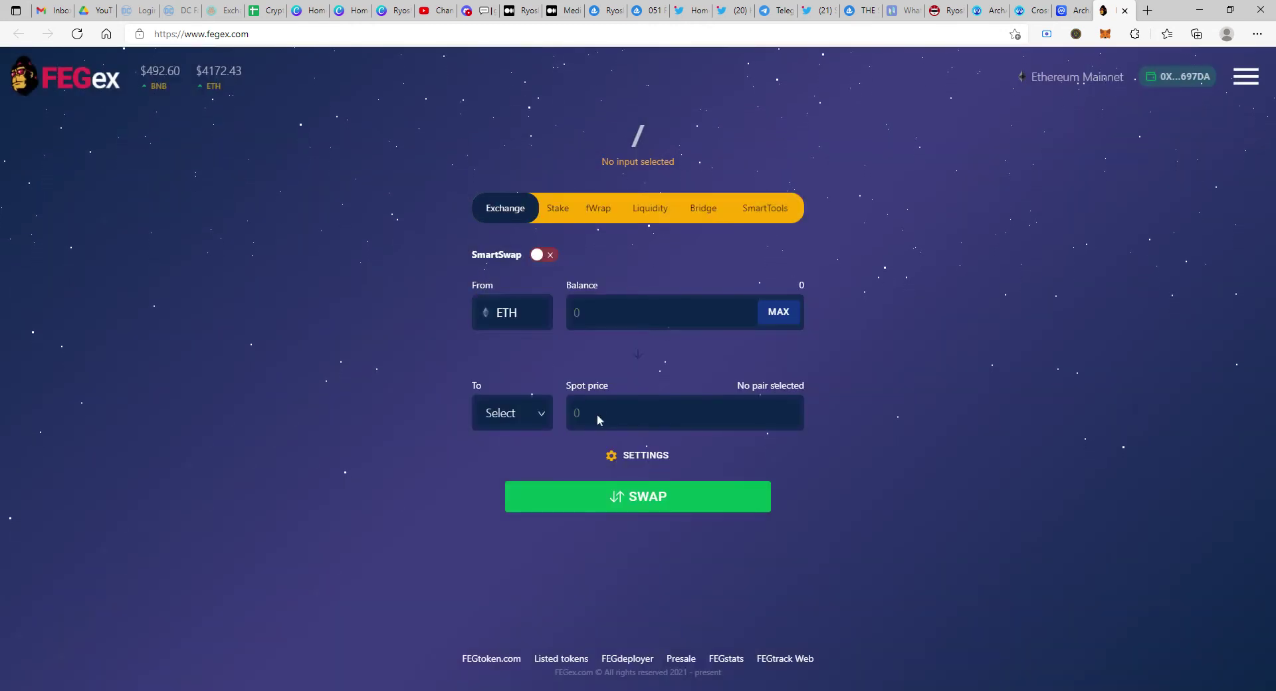
Step: Open the full All tokens output list and scroll down to Archa
left_click(540, 419)
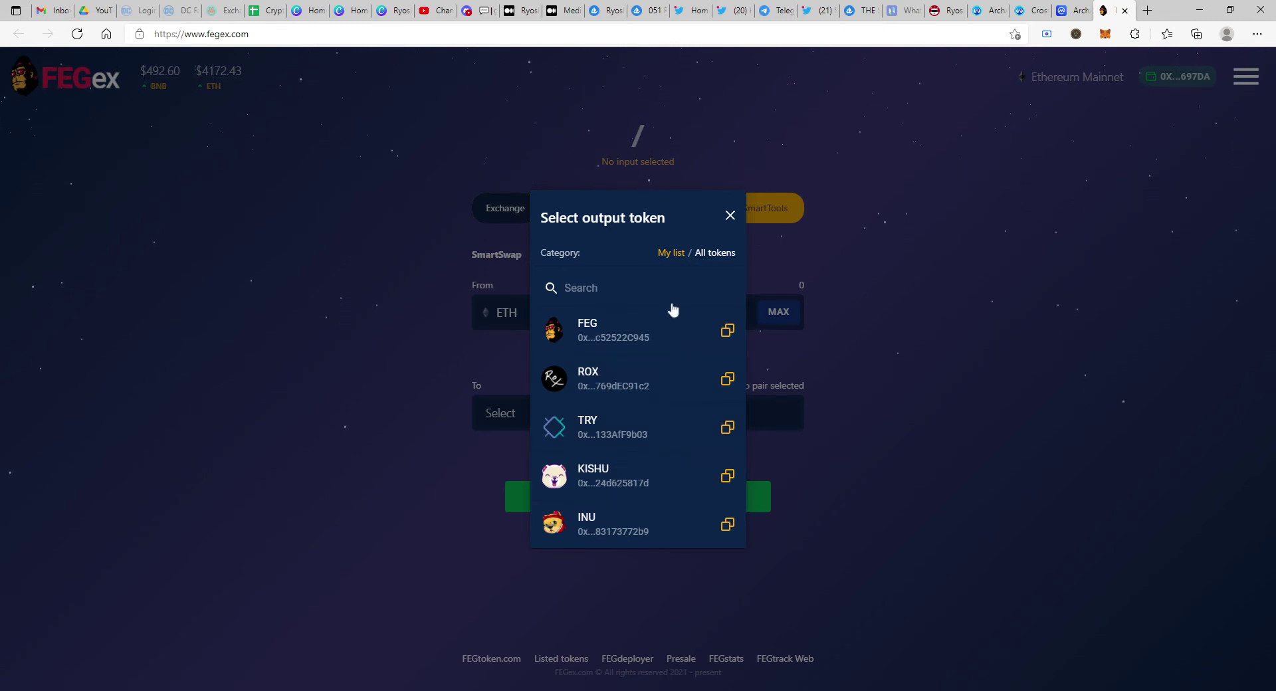
left_click(710, 257)
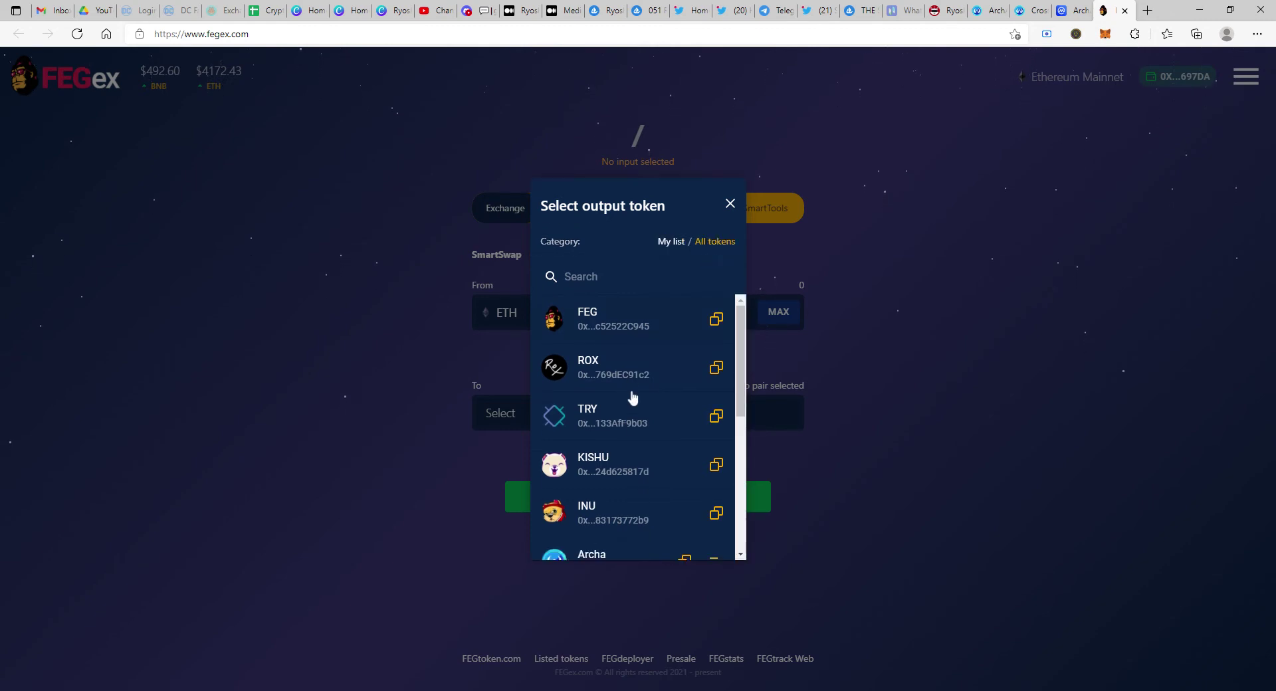
scroll(628, 394, "down", 2)
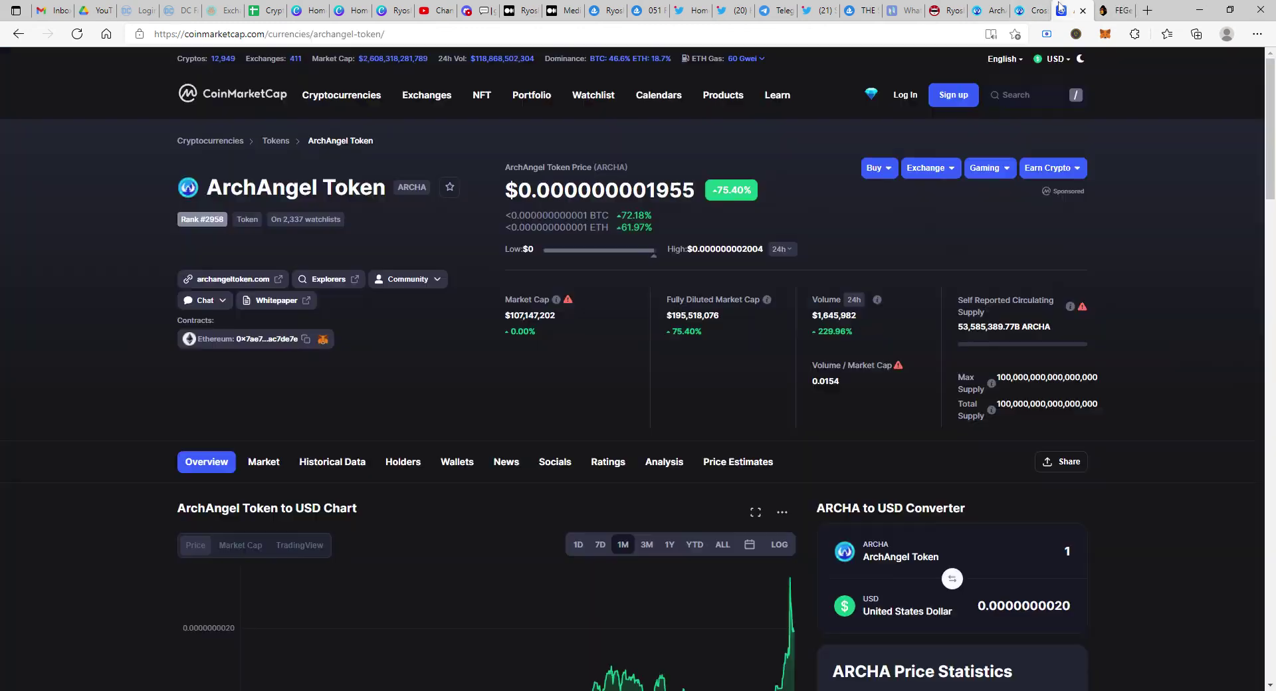
Step: Check that Archa's FEGex contract, ending 429ac7dE7E, matches the site's ERC-20 address
left_click(1070, 10)
left_click(1035, 10)
left_click(991, 10)
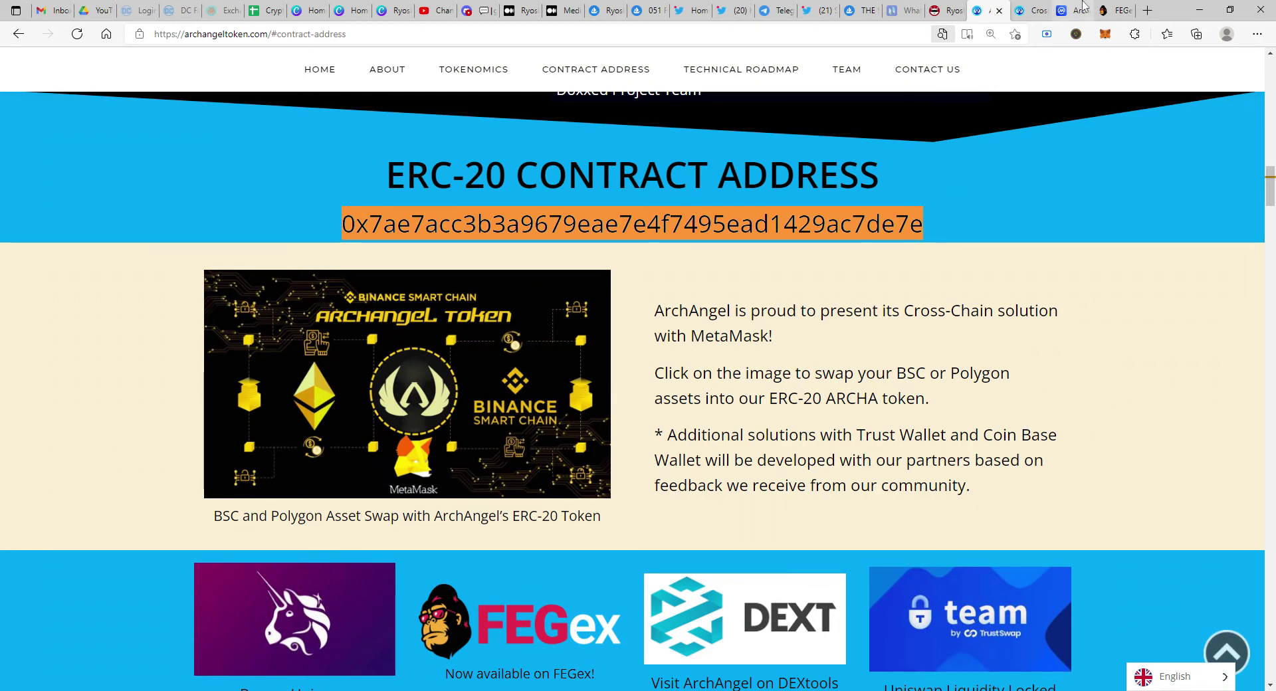
left_click(1116, 10)
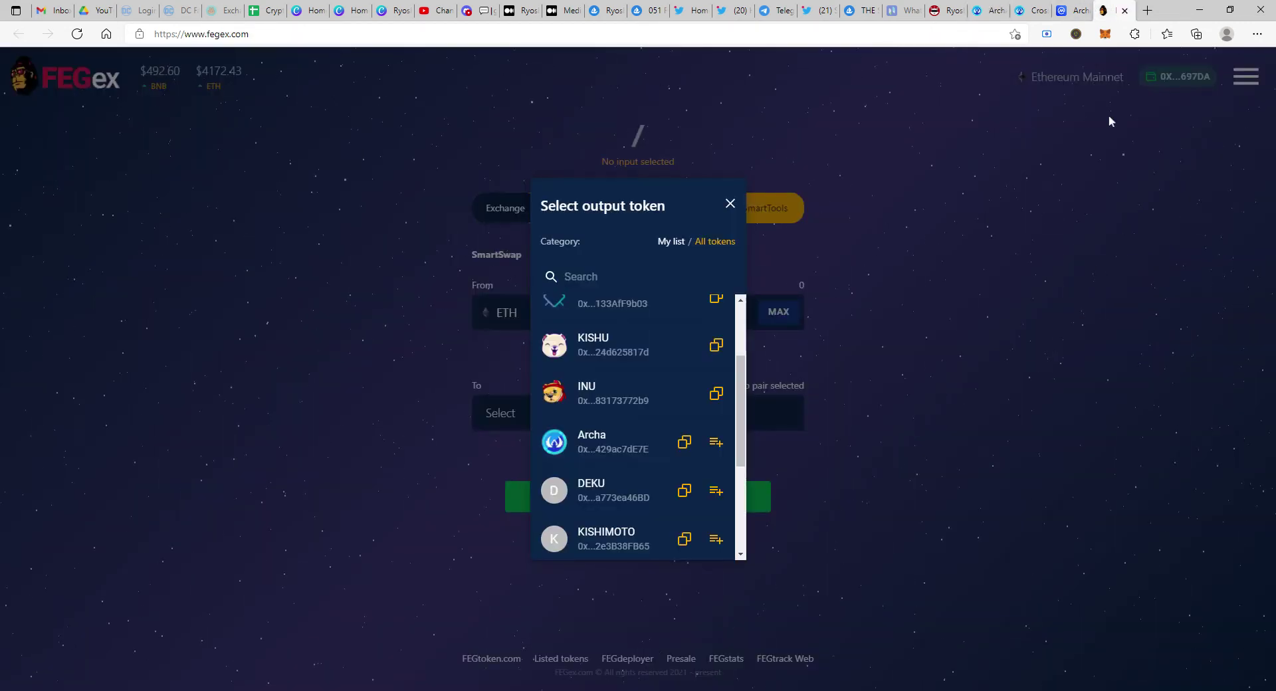
Step: Choose Archa as output, accept the token warning, and enter 0 as the ETH amount
left_click(638, 440)
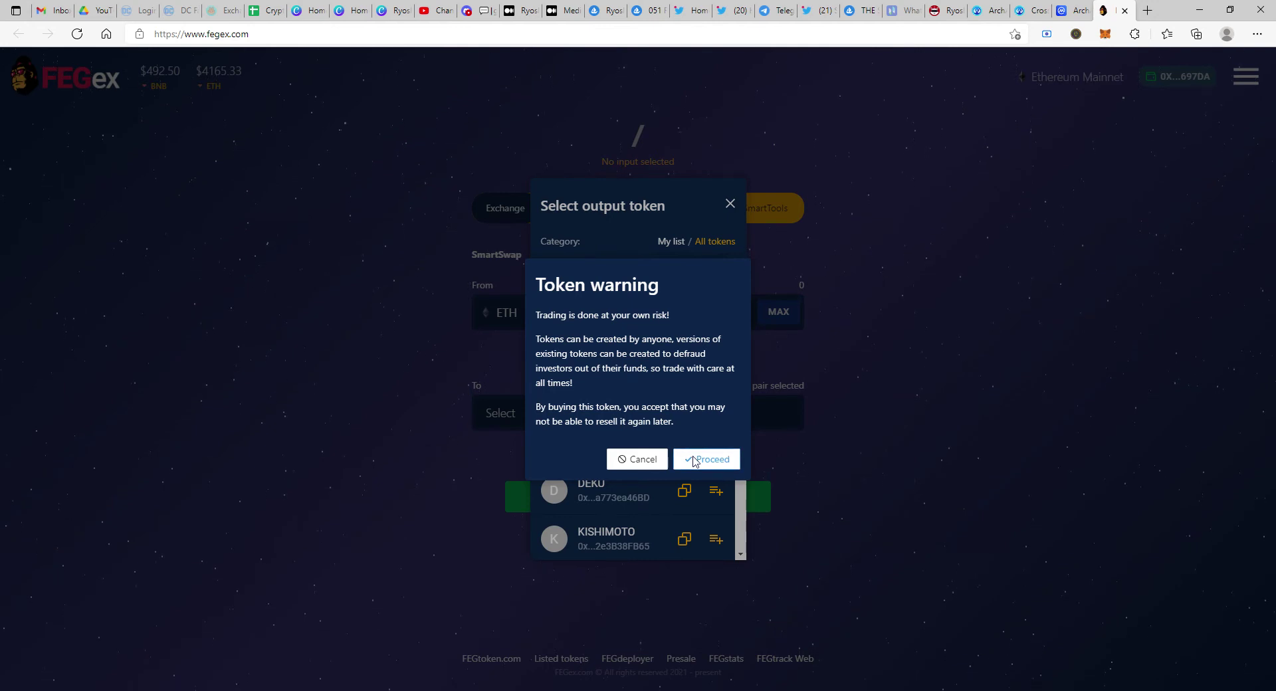
left_click(696, 461)
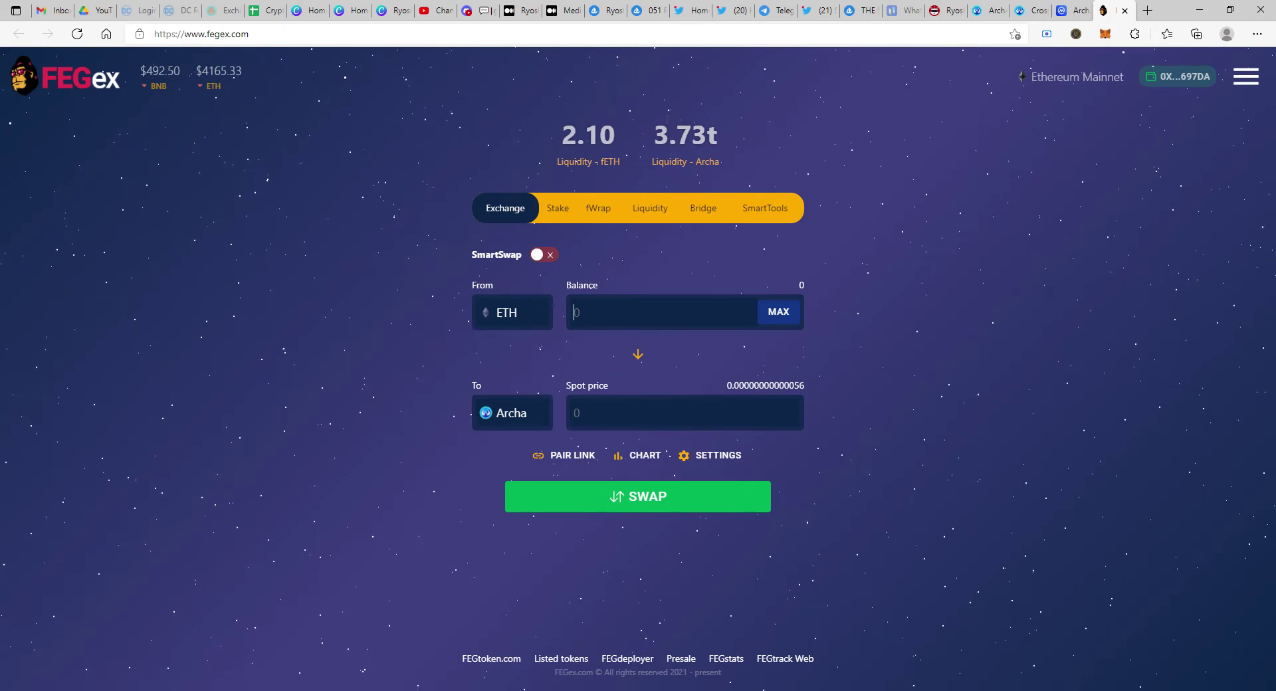
type("0")
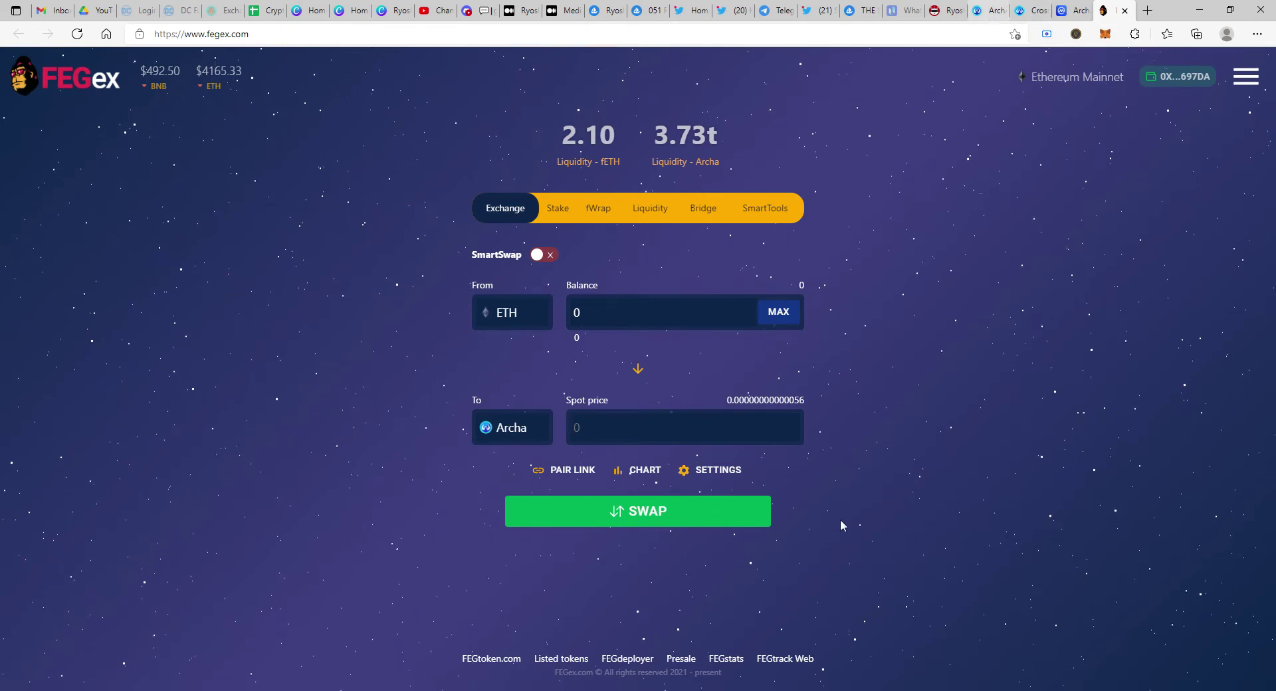
Step: Review the Tokenomics section on the ArchAngel site, then show its Cross Chain page with the Rubic widget
left_click(990, 10)
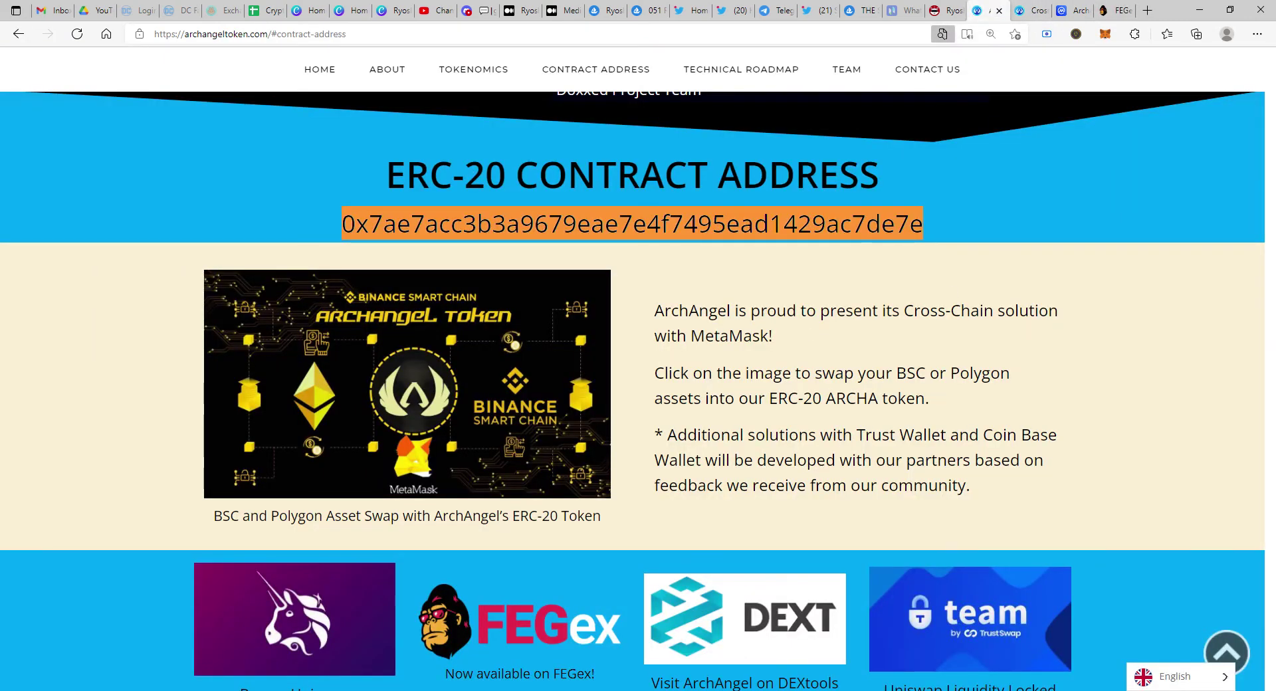
scroll(638, 332, "up", 7)
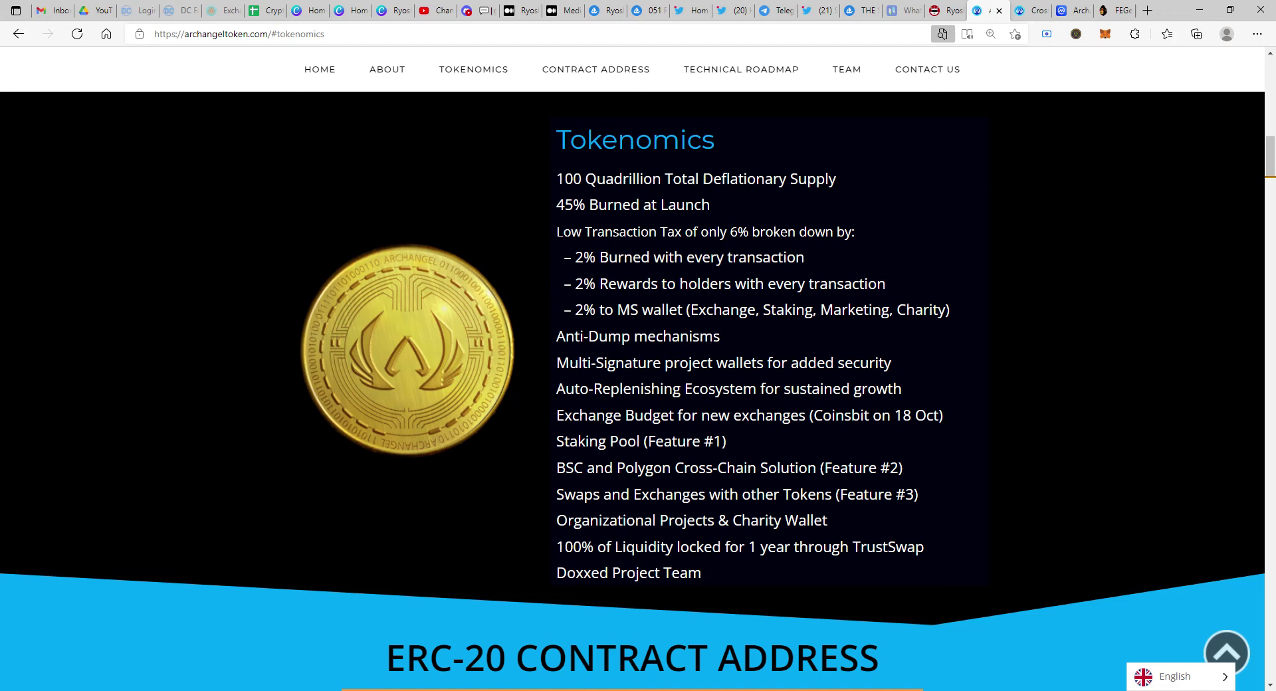
scroll(607, 348, "up", 2)
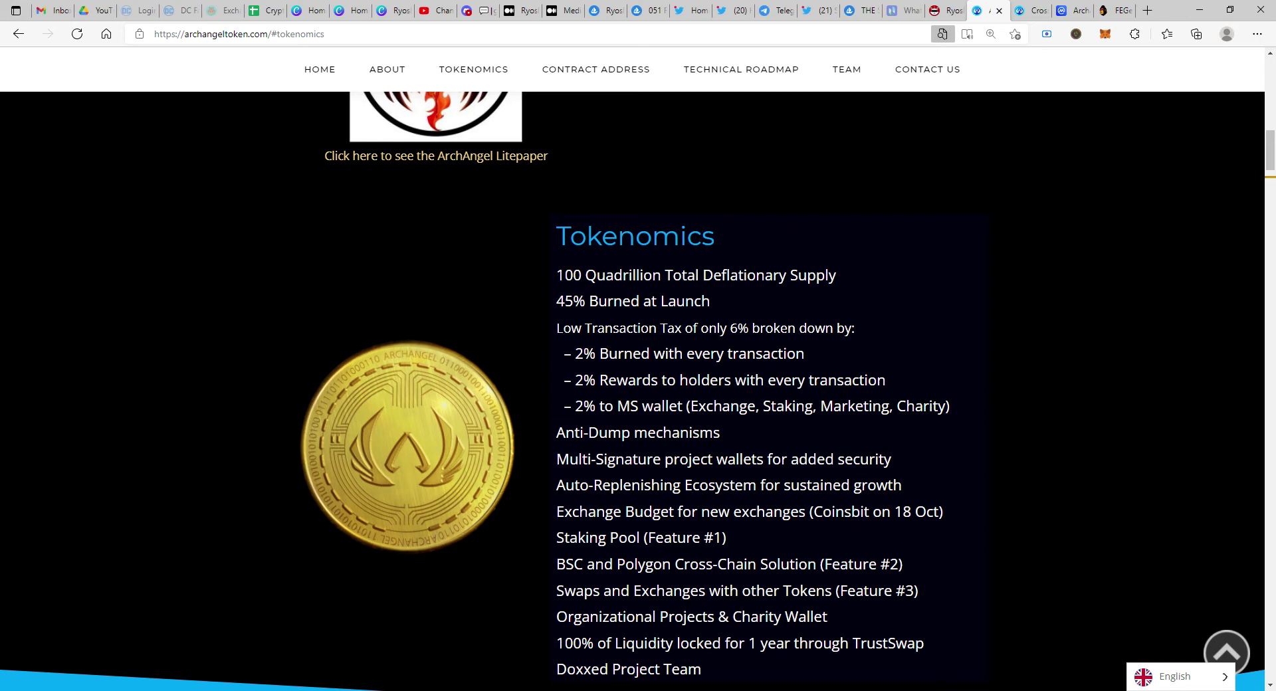
left_click(1033, 10)
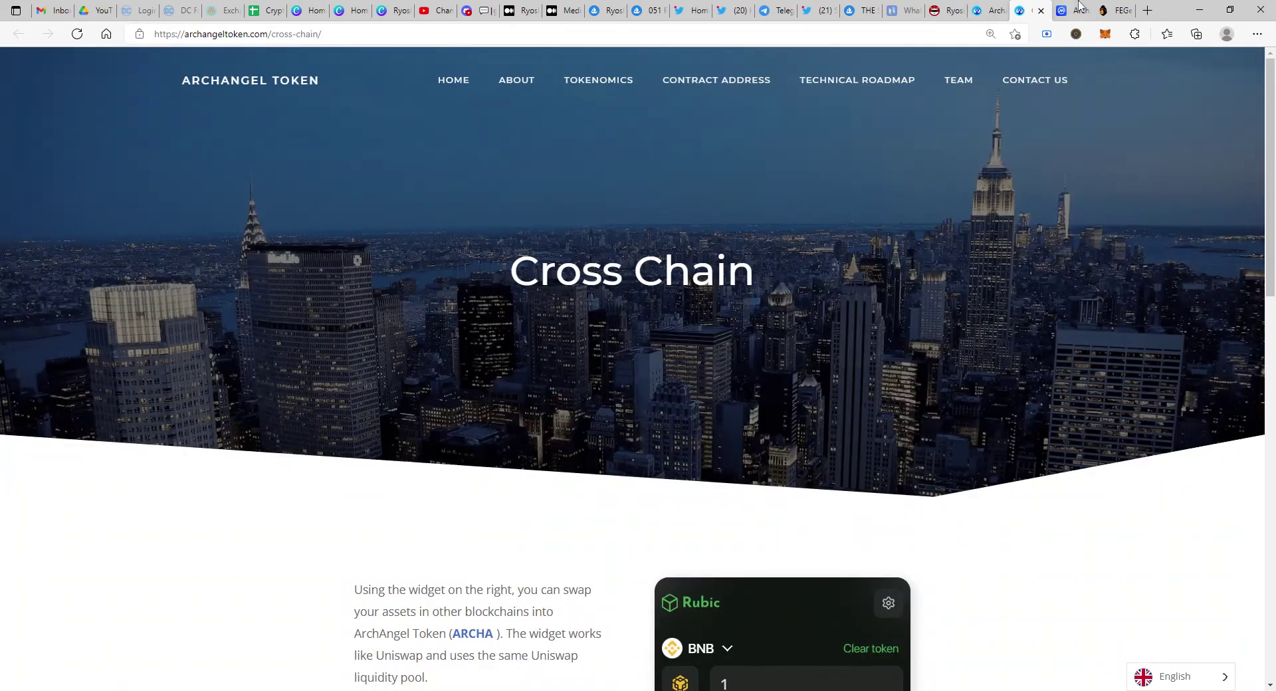
Step: Go back to the FEGex ETH-to-Archa swap form at spot price 0.00000000000056
left_click(1121, 12)
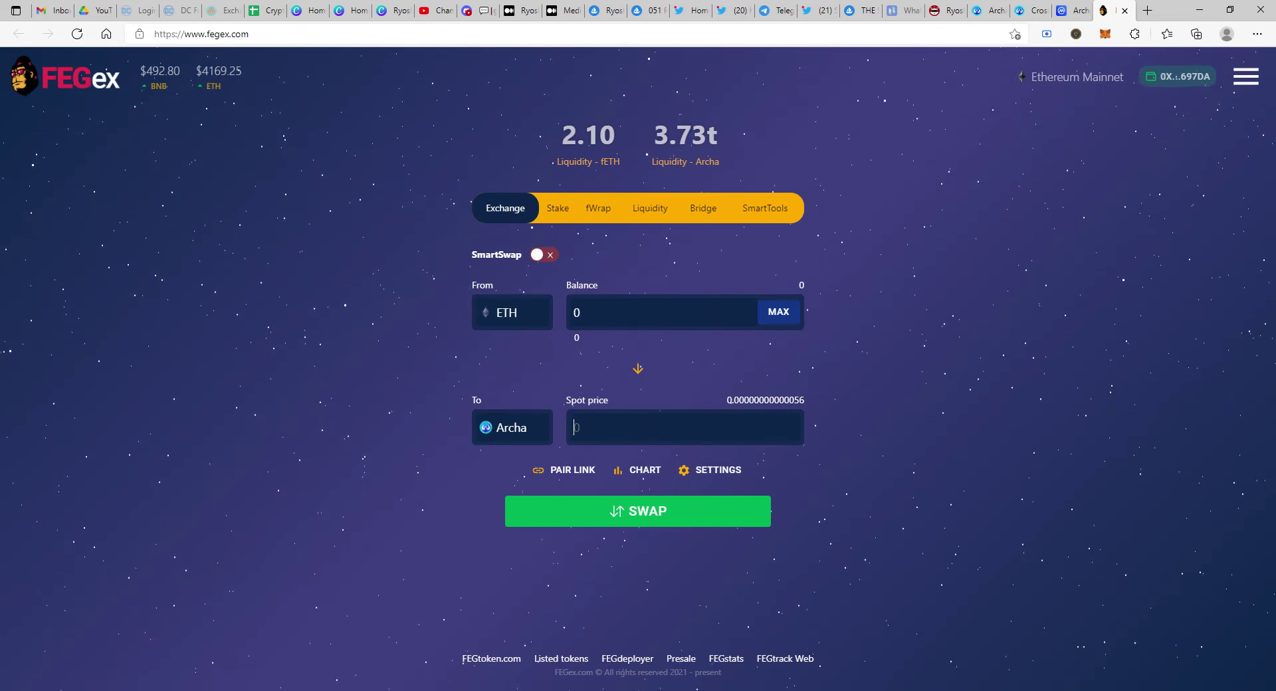
left_click(576, 427)
left_click(1067, 10)
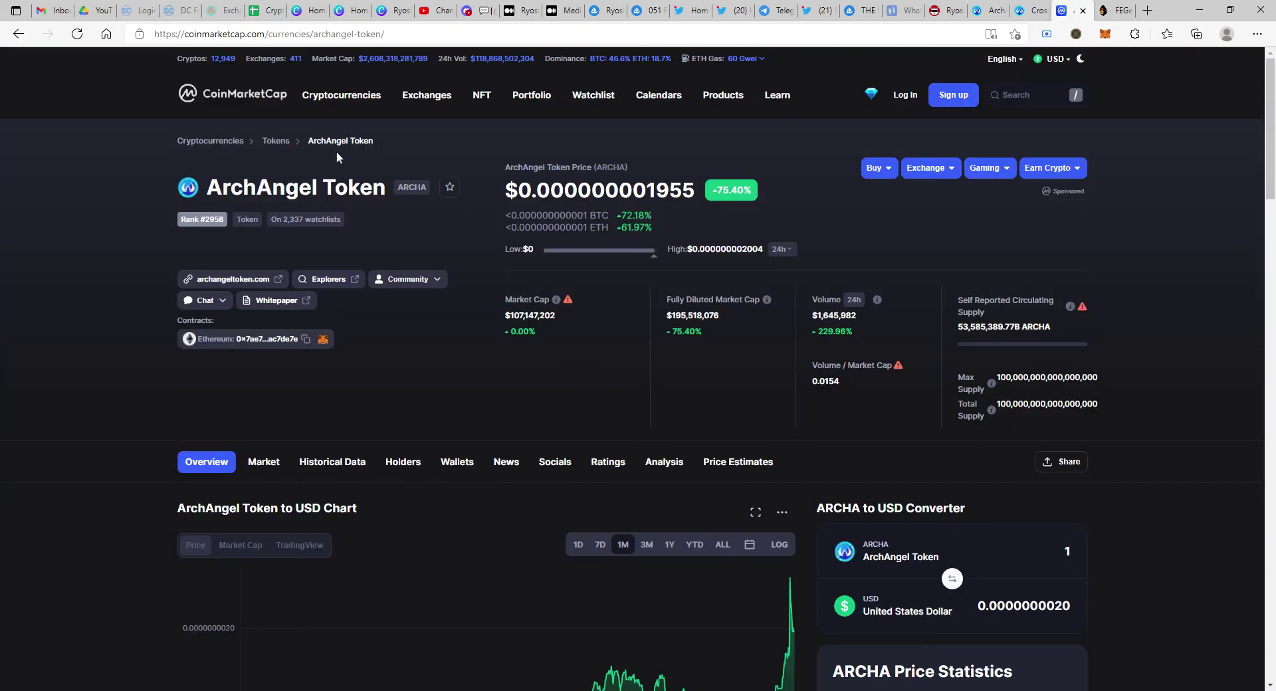
mouse_move(744, 60)
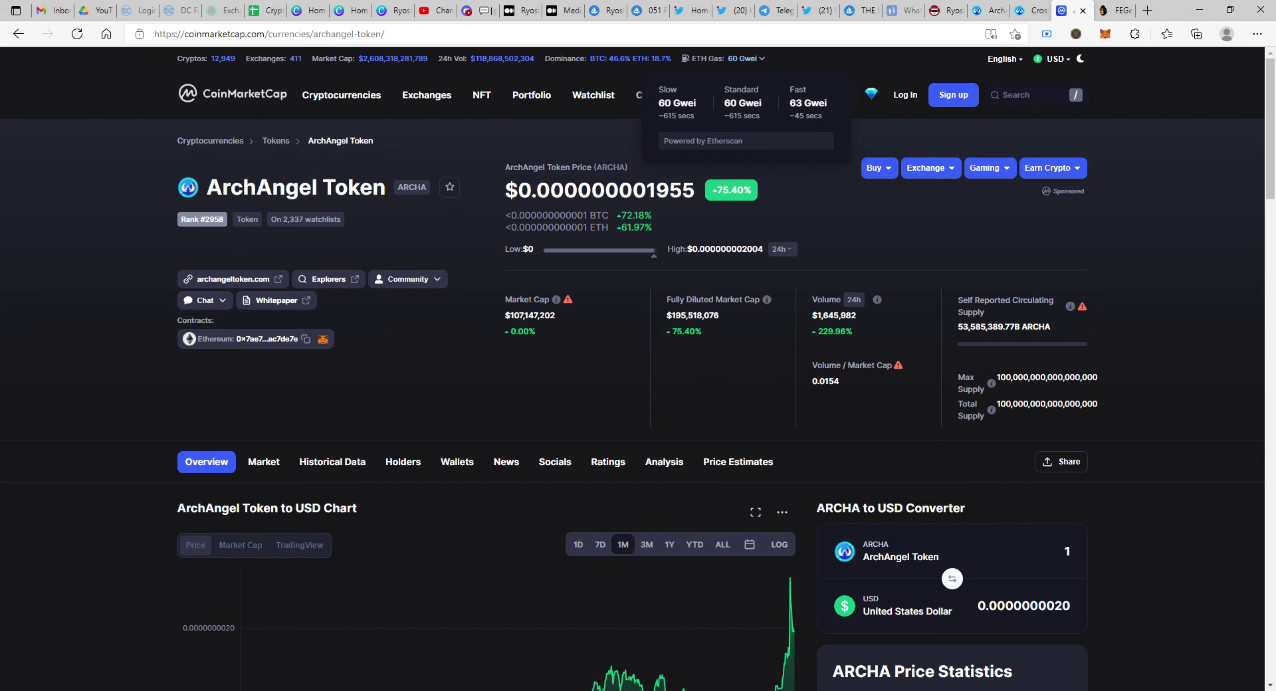
left_click(1117, 10)
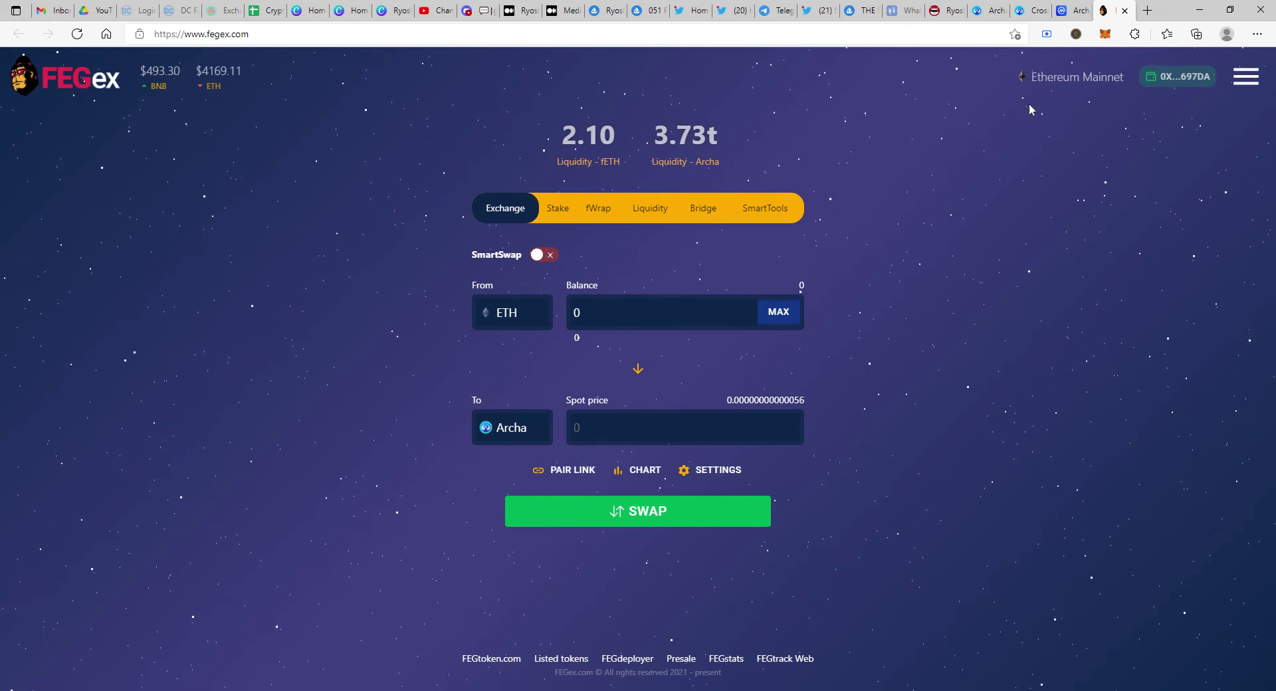
left_click(989, 11)
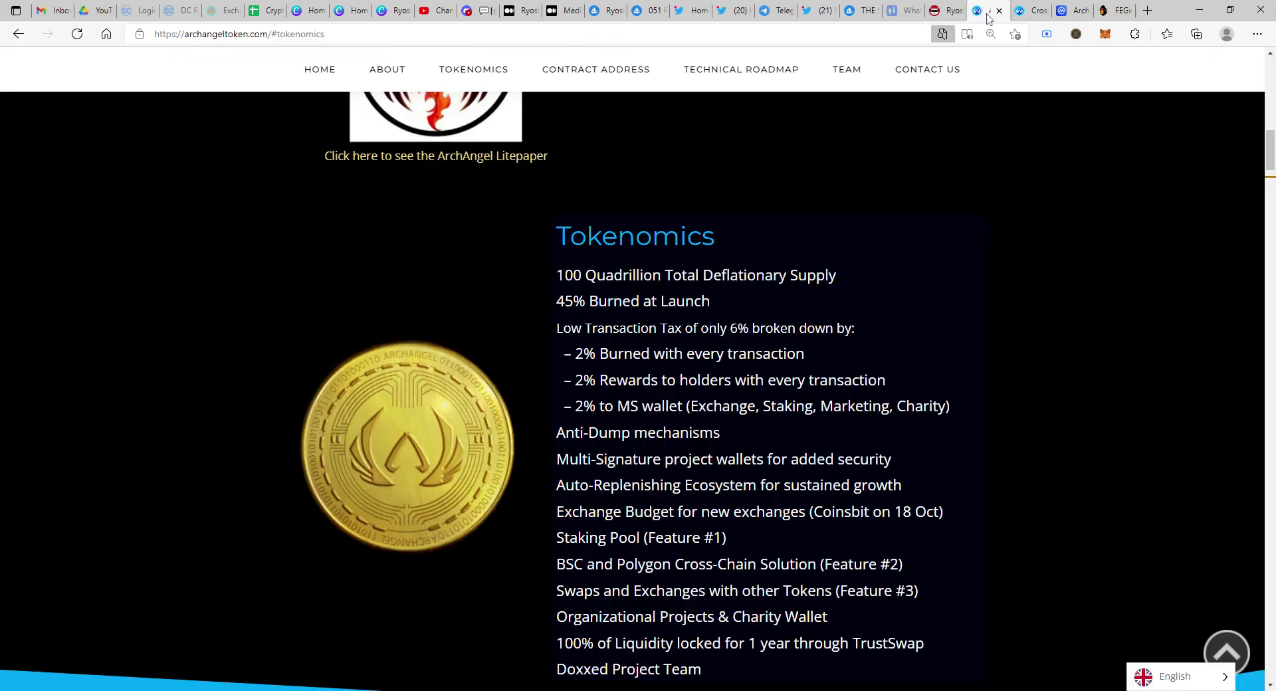
scroll(1010, 310, "down", 10)
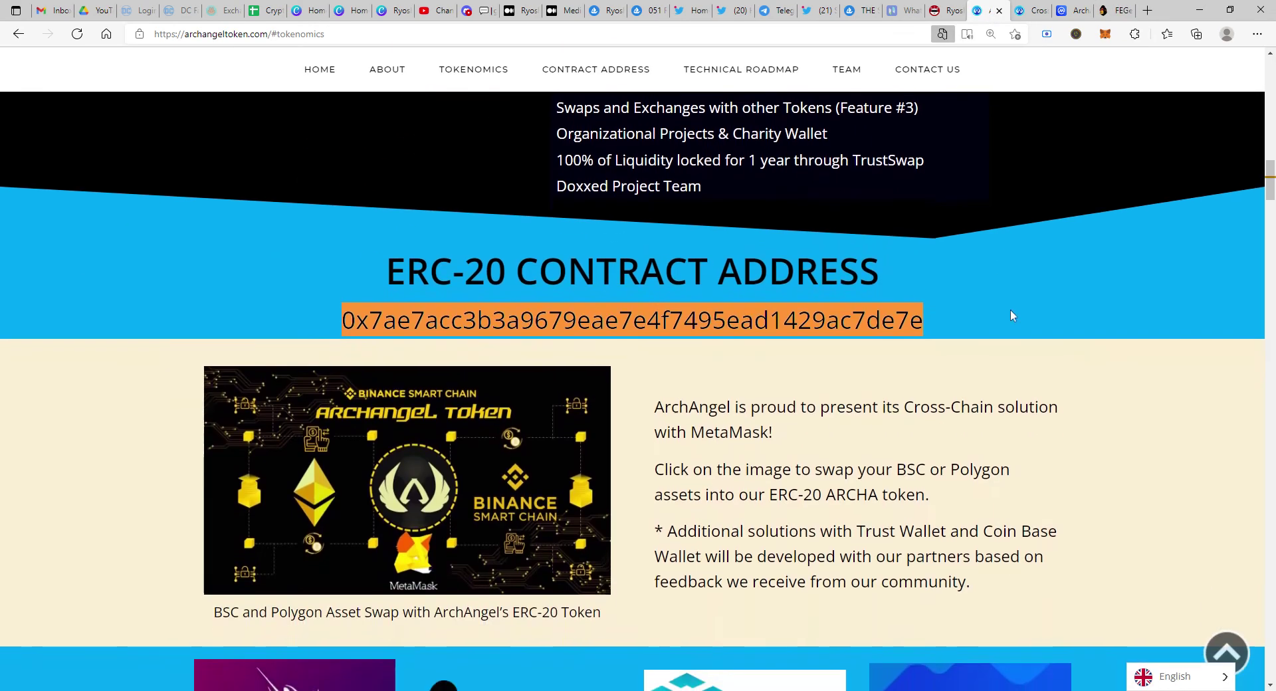
scroll(1084, 290, "up", 3)
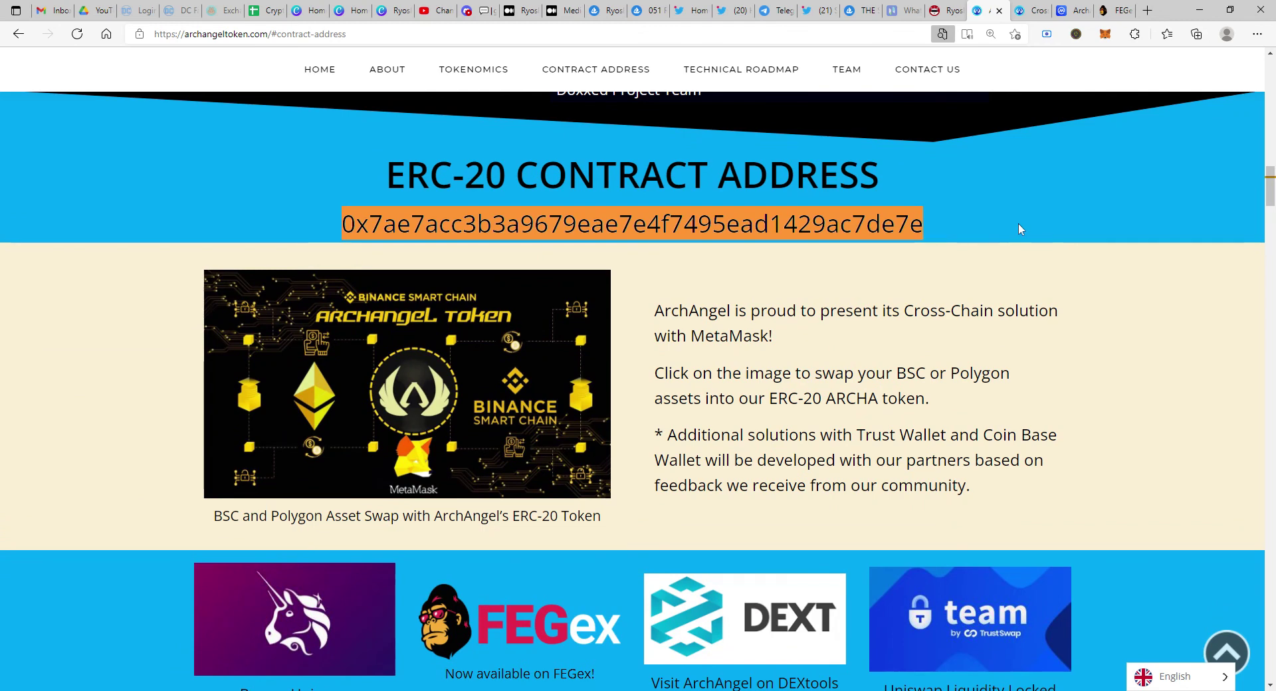
left_click(1030, 58)
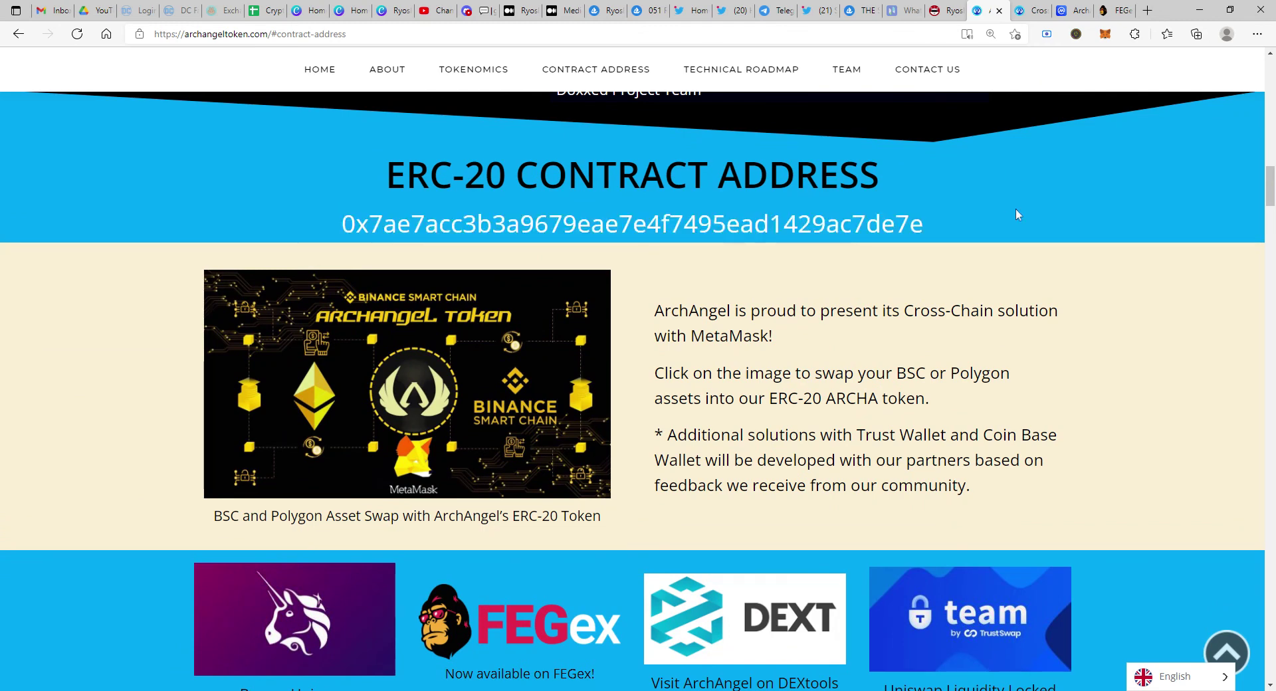
left_click(1131, 7)
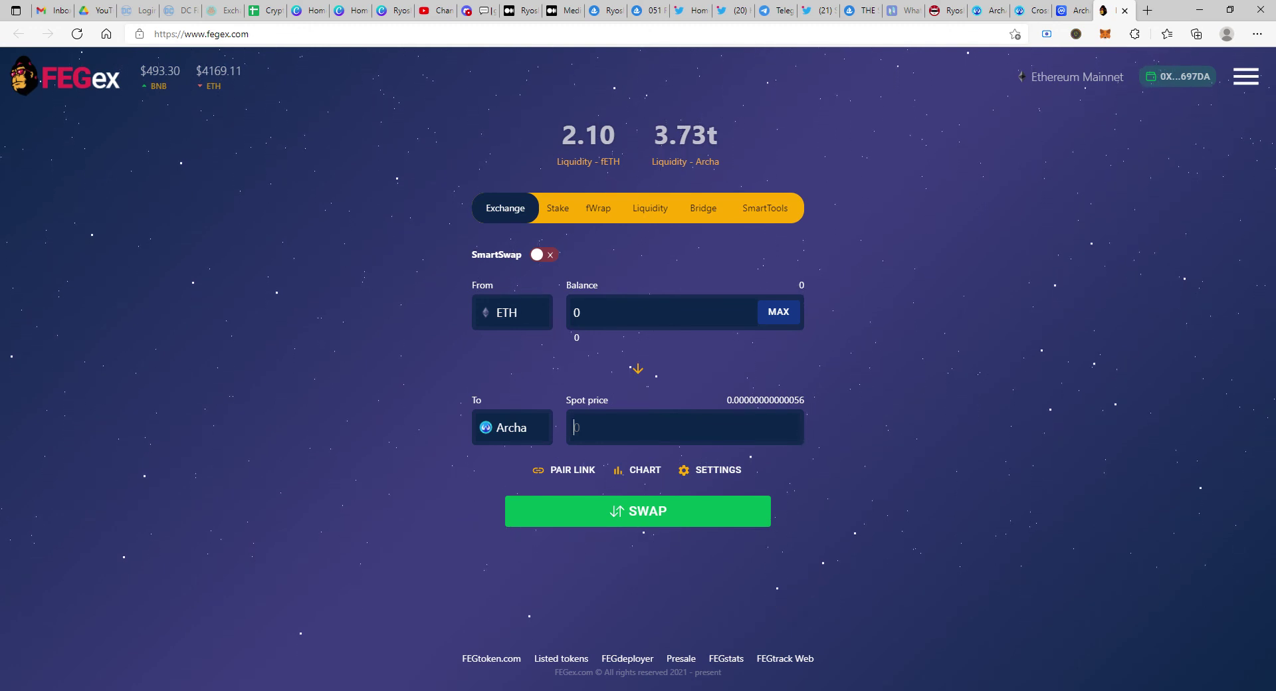
Step: Open CoinMarketCap's ArchAngel Token overview (price $0.000000001955, down 75.40%) and check the chart below
left_click(997, 7)
left_click(1031, 9)
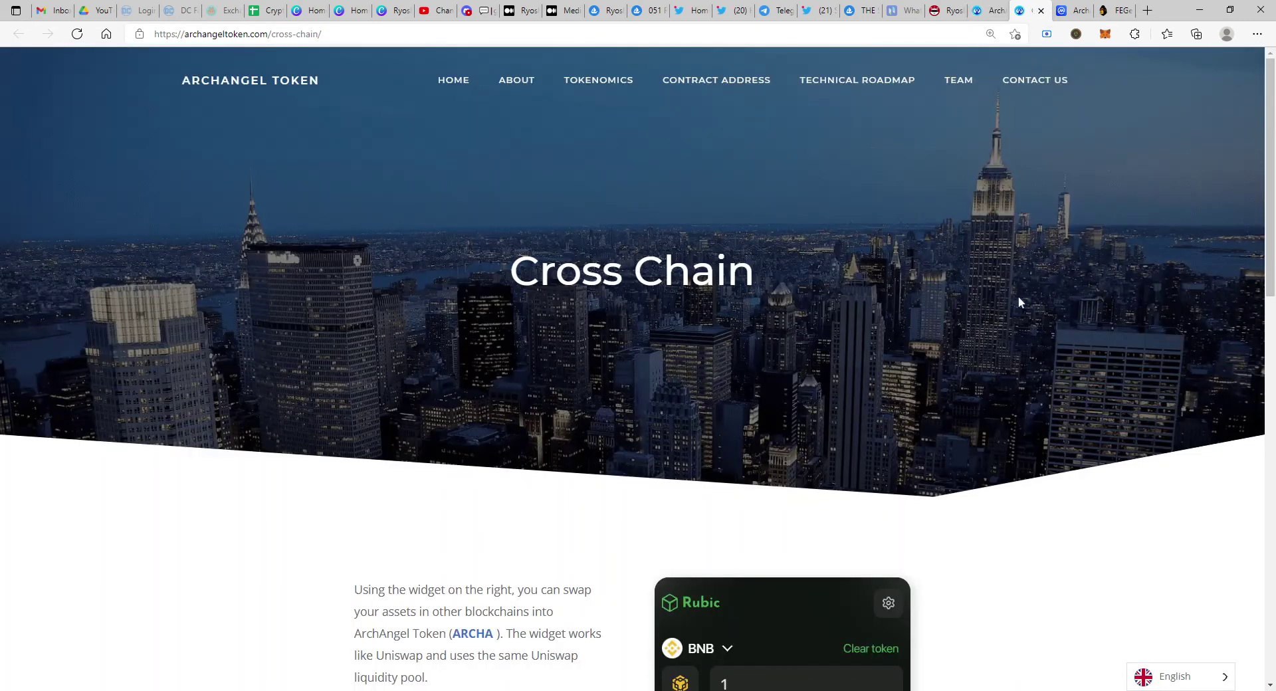
left_click(1073, 10)
scroll(1213, 461, "down", 1)
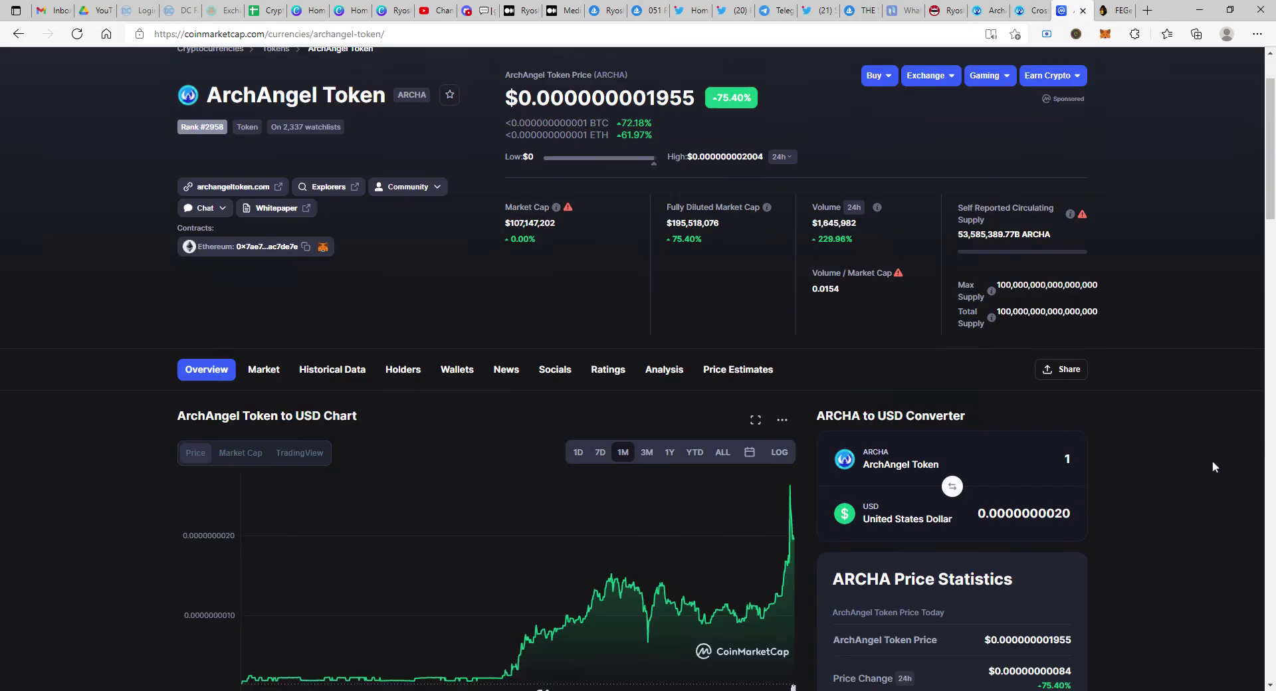
scroll(1213, 461, "down", 3)
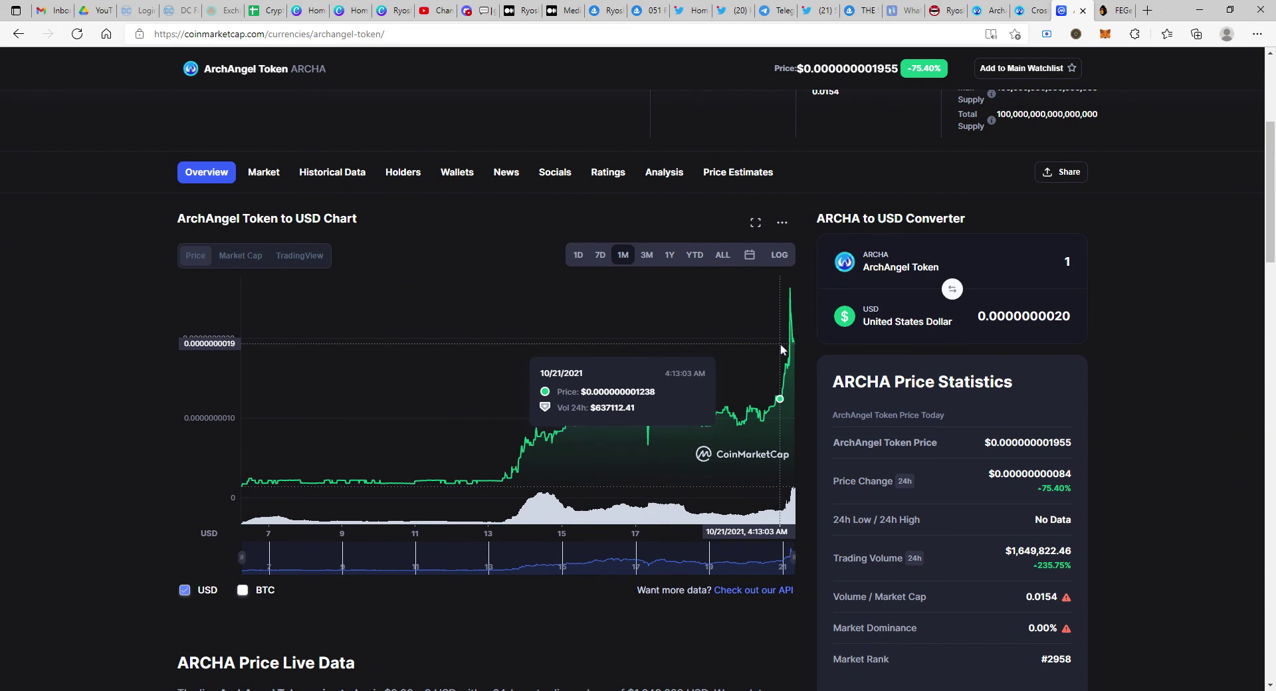
scroll(1083, 380, "up", 3)
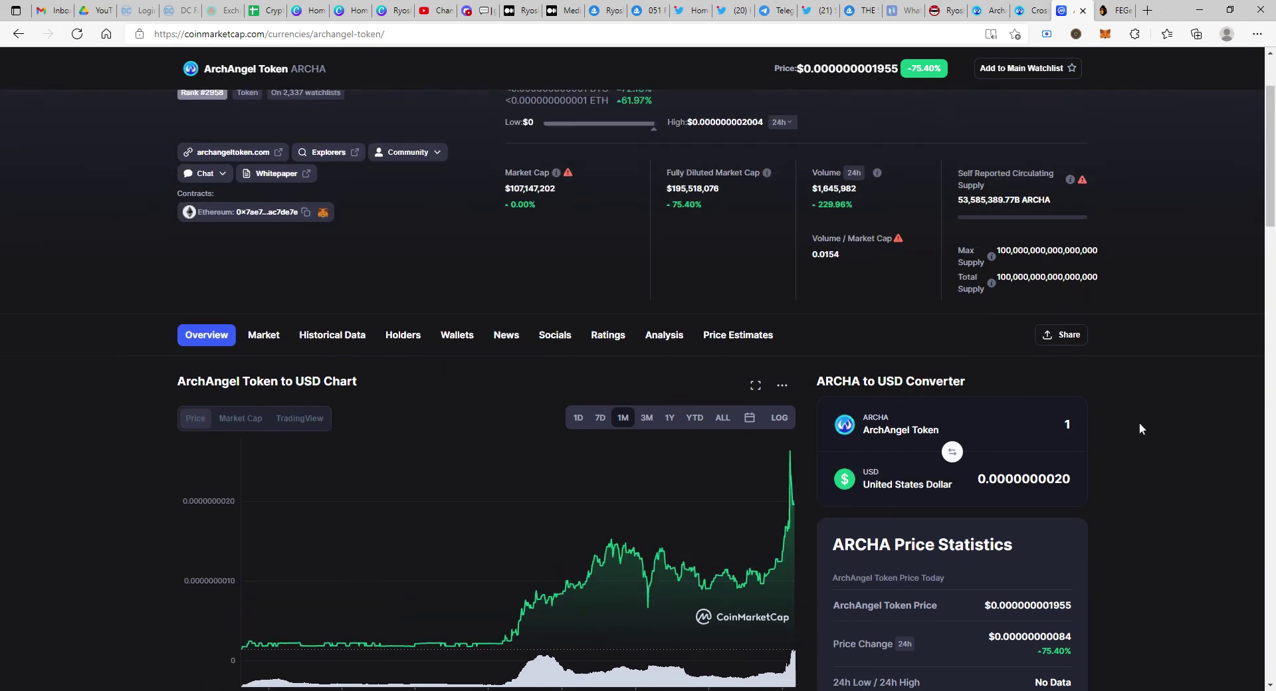
scroll(1140, 428, "up", 1)
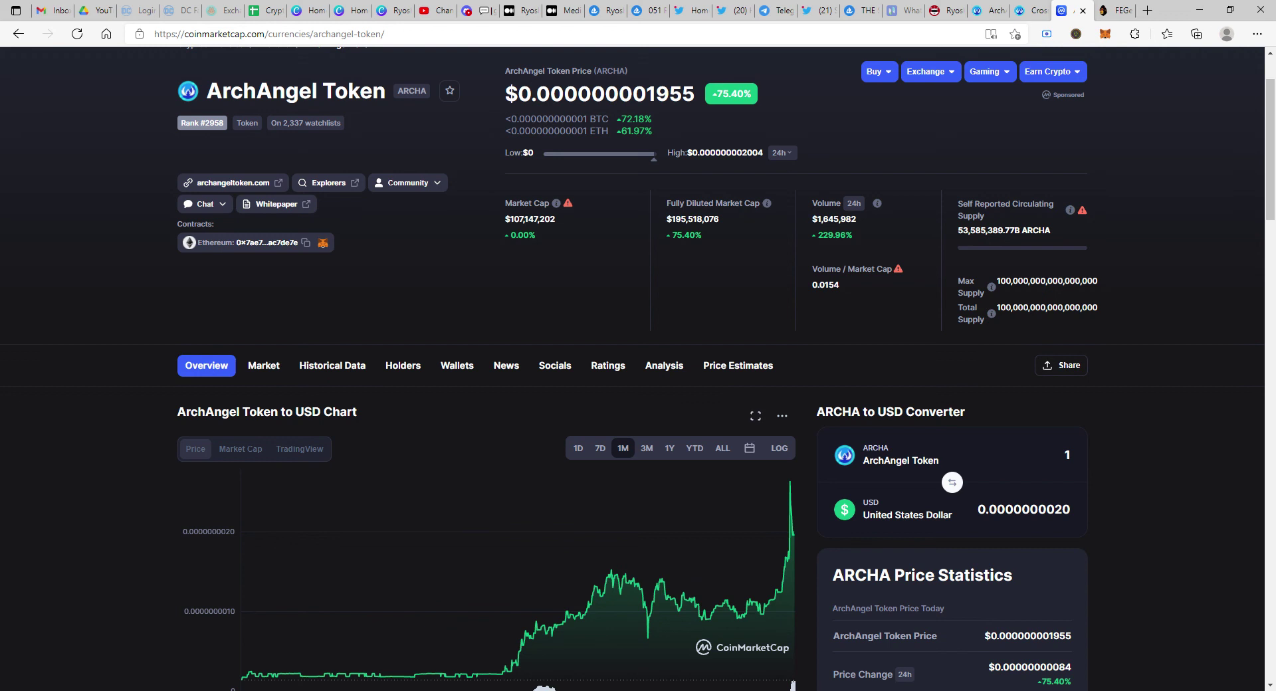
Step: Show the 10/12/2021 price and 24-hour volume on ArchAngel Token's one-month USD chart
mouse_move(471, 569)
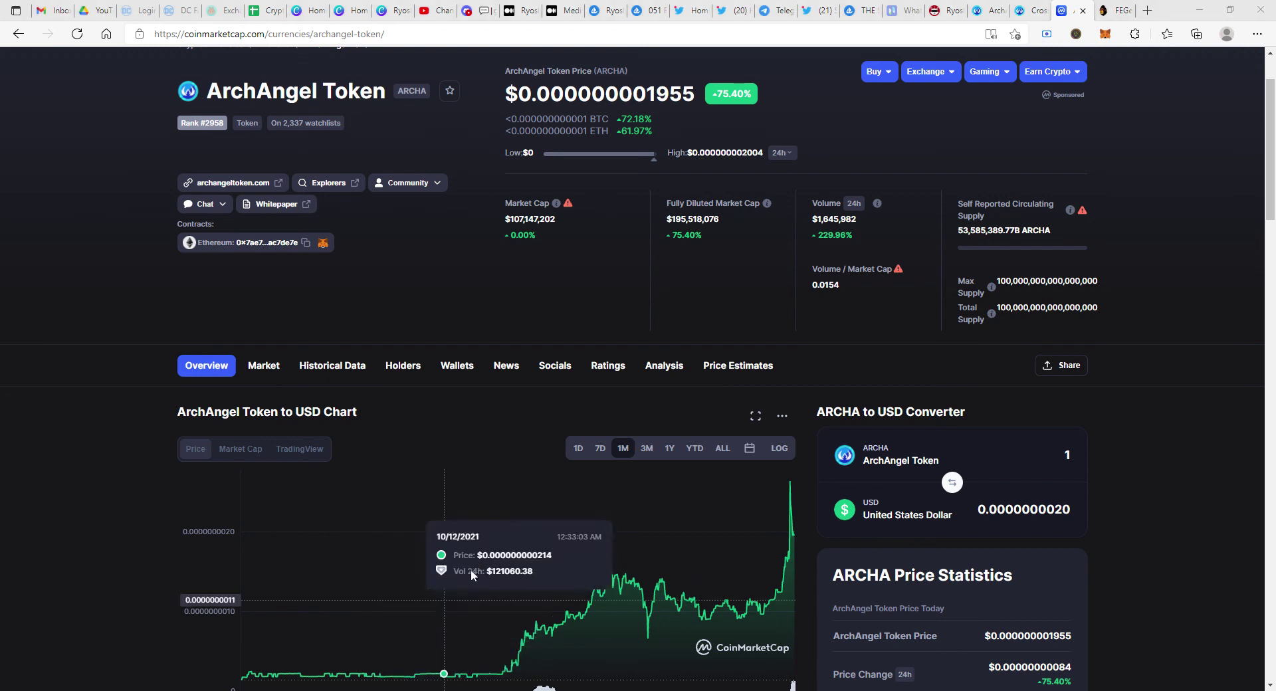